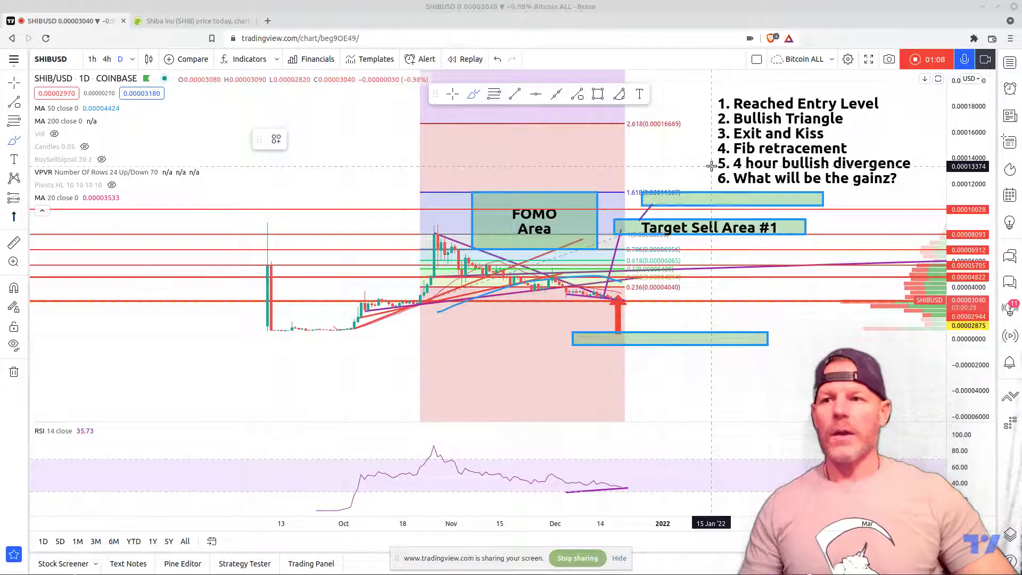
# Circle the last digit of the Buy Limit .00002937 label with the brush and undo the stroke
pyautogui.scroll(3, 733, 365)
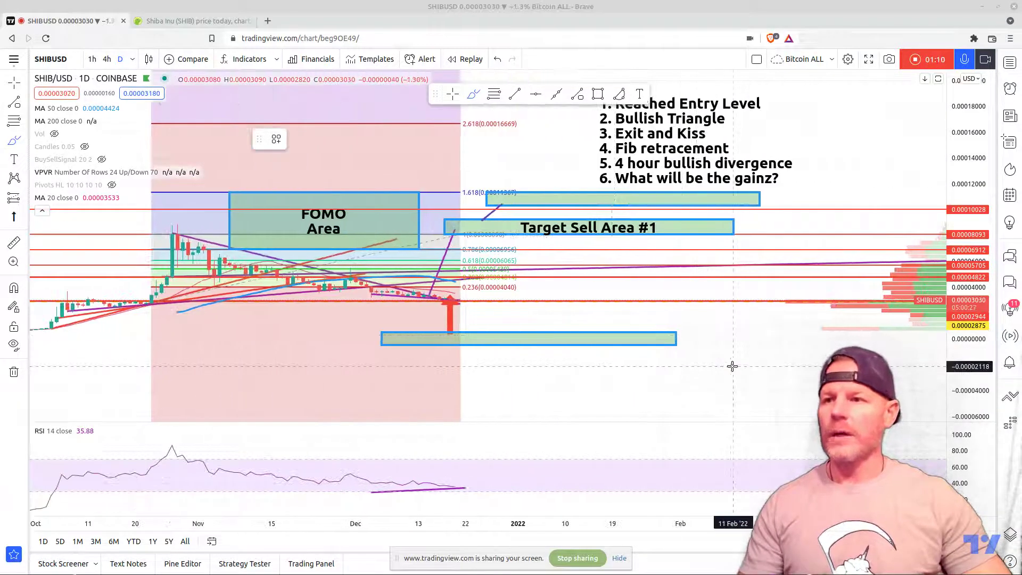
pyautogui.moveTo(970, 237); pyautogui.dragTo(970, 210)
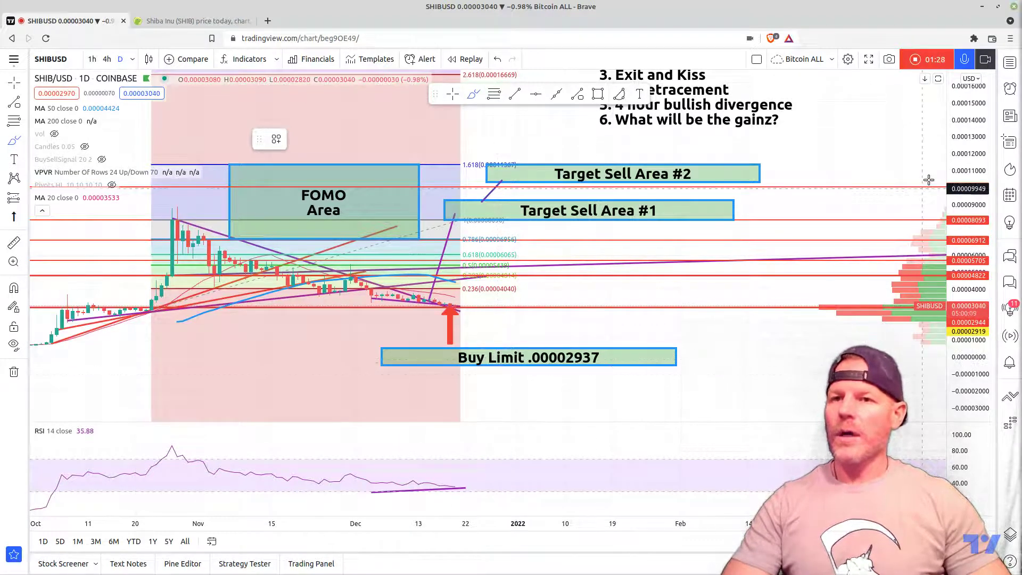
pyautogui.moveTo(963, 151)
pyautogui.mouseDown()
pyautogui.moveTo(965, 202)
pyautogui.moveTo(961, 169)
pyautogui.mouseUp()
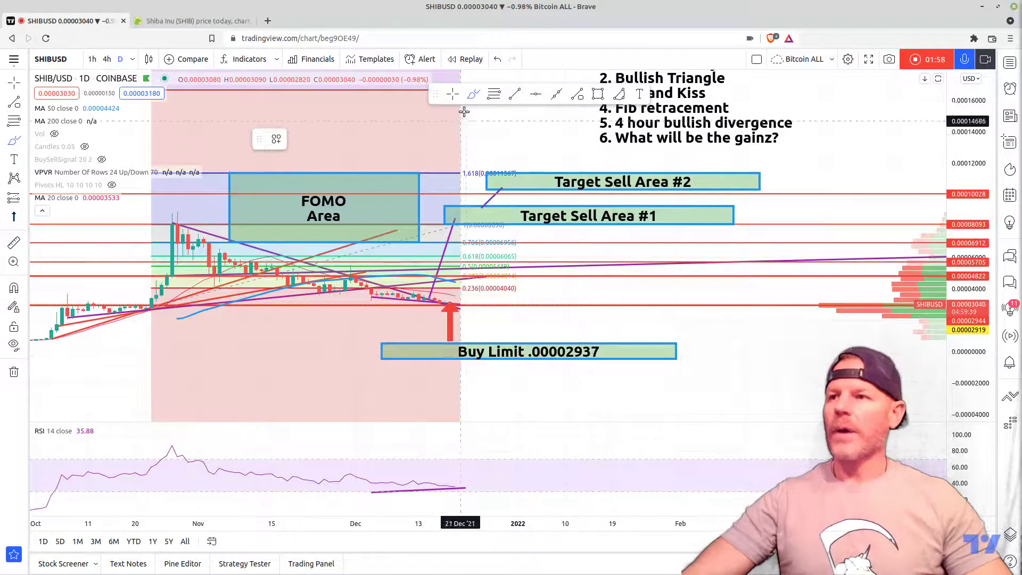
pyautogui.moveTo(595, 345)
pyautogui.mouseDown()
pyautogui.moveTo(588, 355)
pyautogui.moveTo(600, 366)
pyautogui.moveTo(595, 345)
pyautogui.mouseUp()
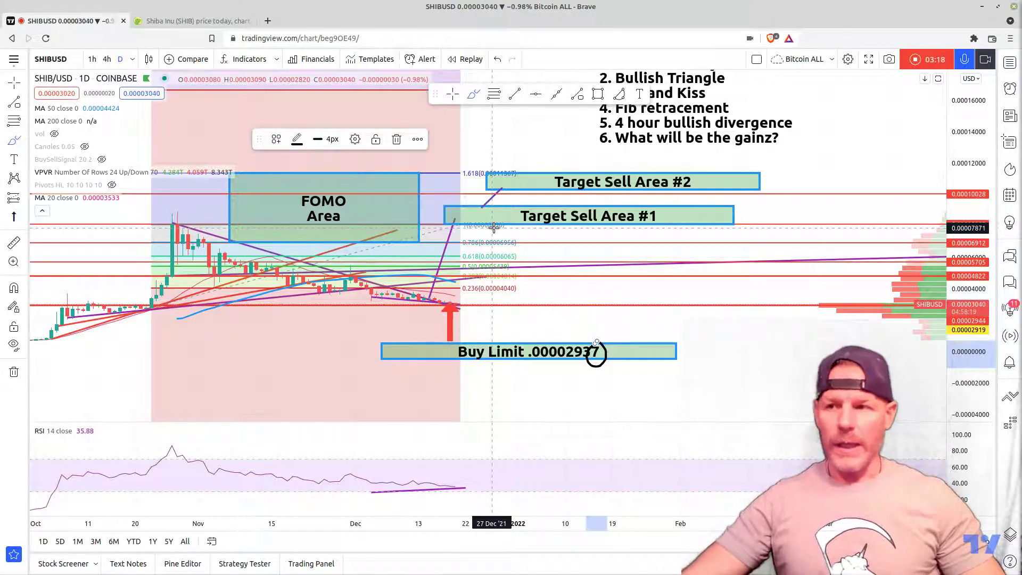
pyautogui.click(496, 60)
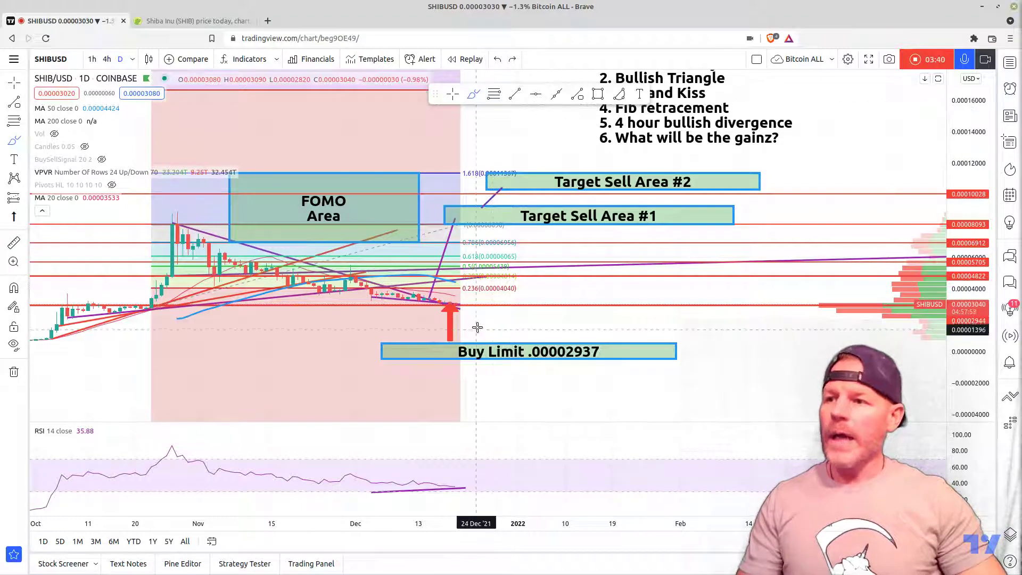
# Brush a short horizontal stroke just above the Buy Limit box, move it down against the box and delete it
pyautogui.moveTo(468, 318); pyautogui.dragTo(533, 321)
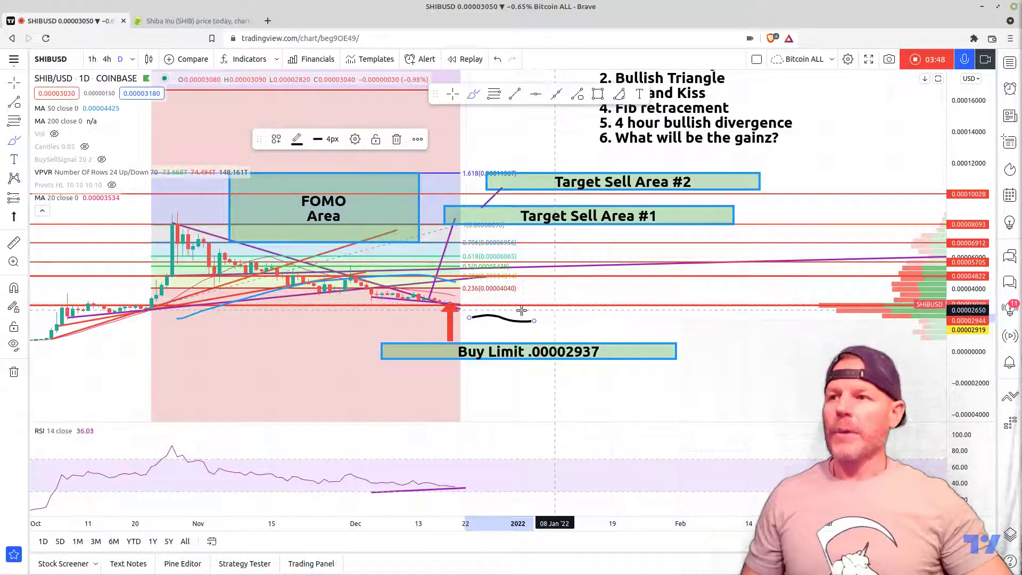
pyautogui.click(452, 96)
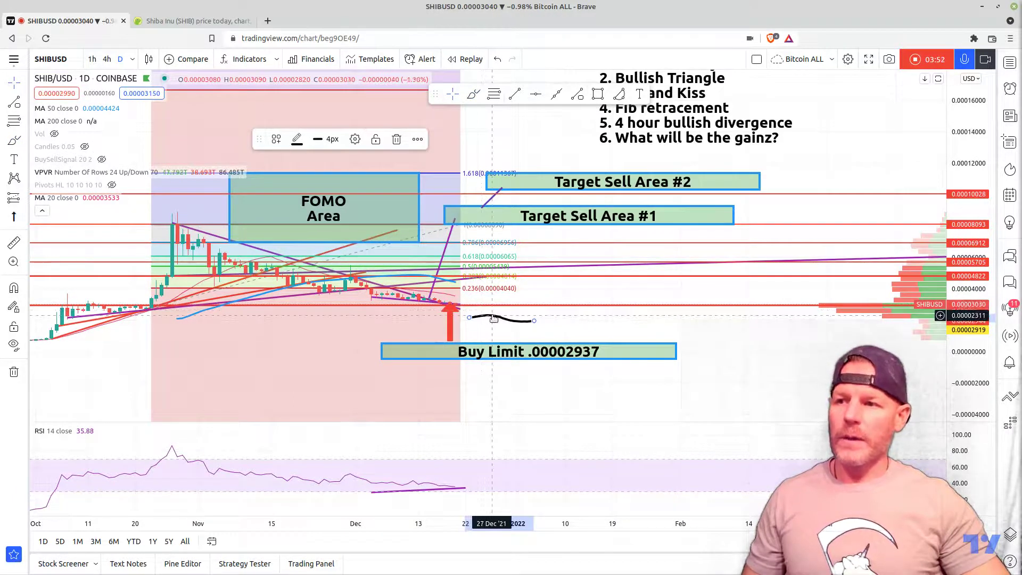
pyautogui.moveTo(493, 317); pyautogui.dragTo(492, 337)
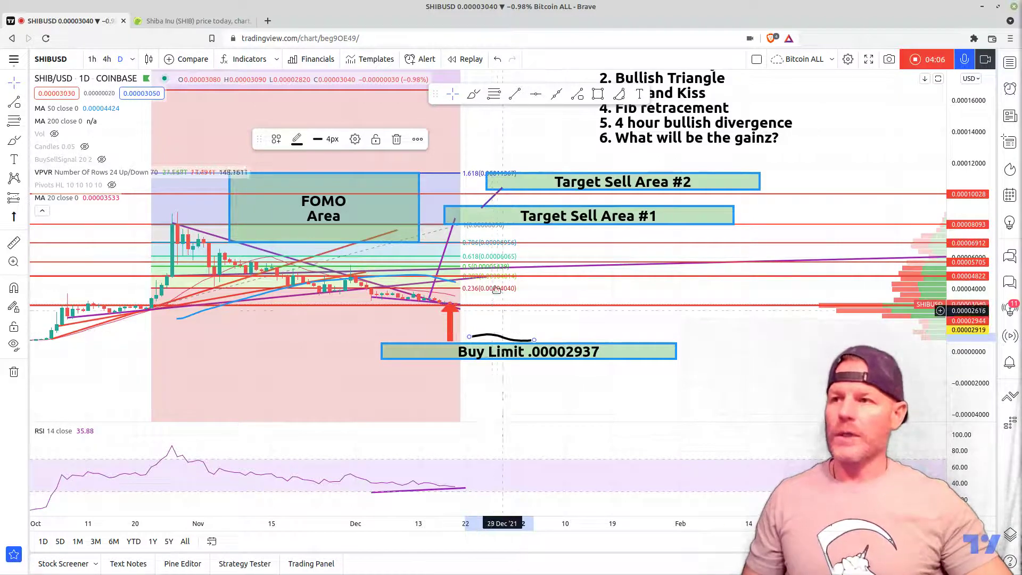
pyautogui.click(397, 140)
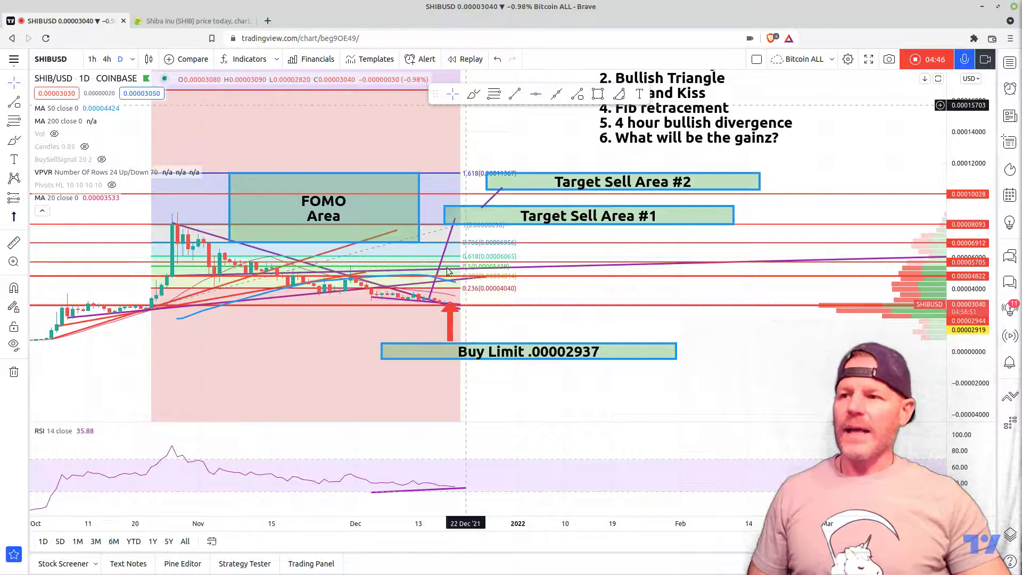
# Move the purple projection line from the mid-December candles onto the late-October rally to compare their slopes
pyautogui.click(448, 326)
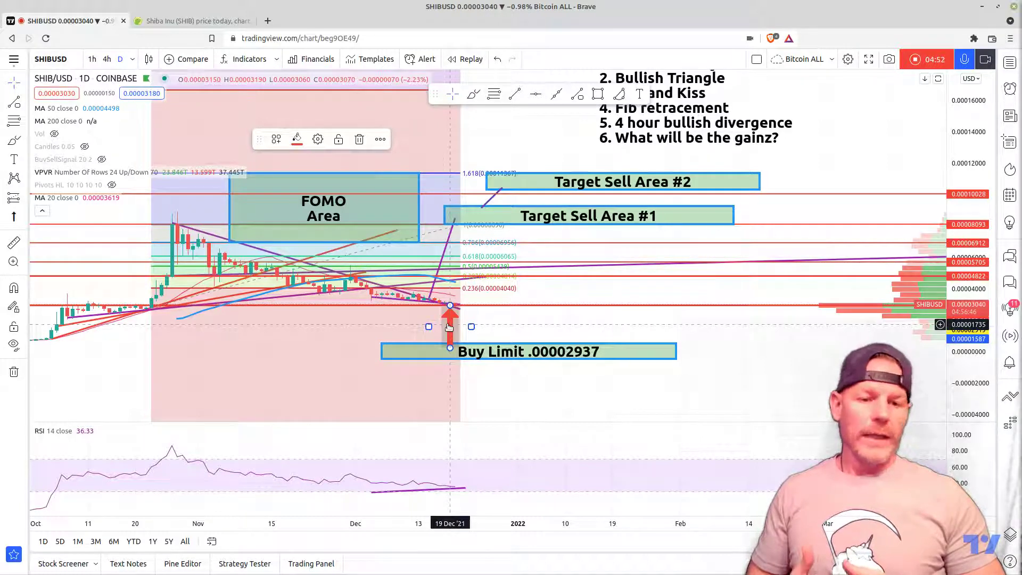
pyautogui.click(790, 369)
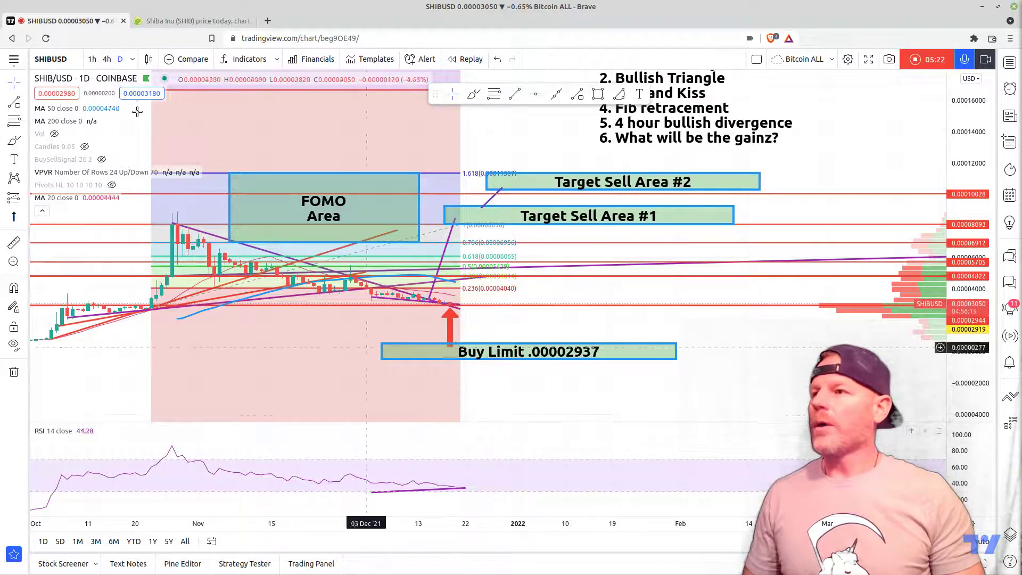
pyautogui.scroll(2, 735, 417)
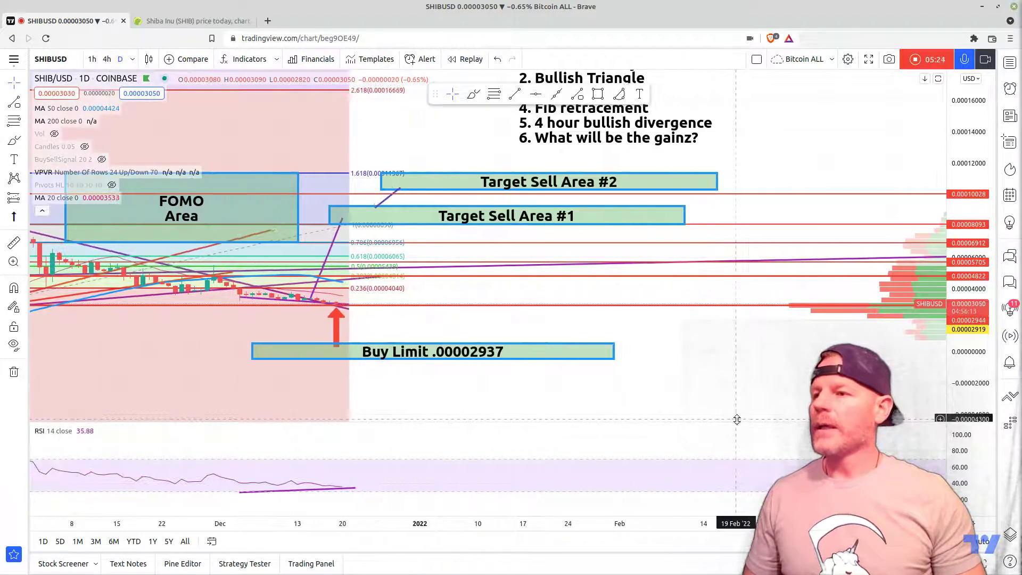
pyautogui.scroll(-4, 737, 420)
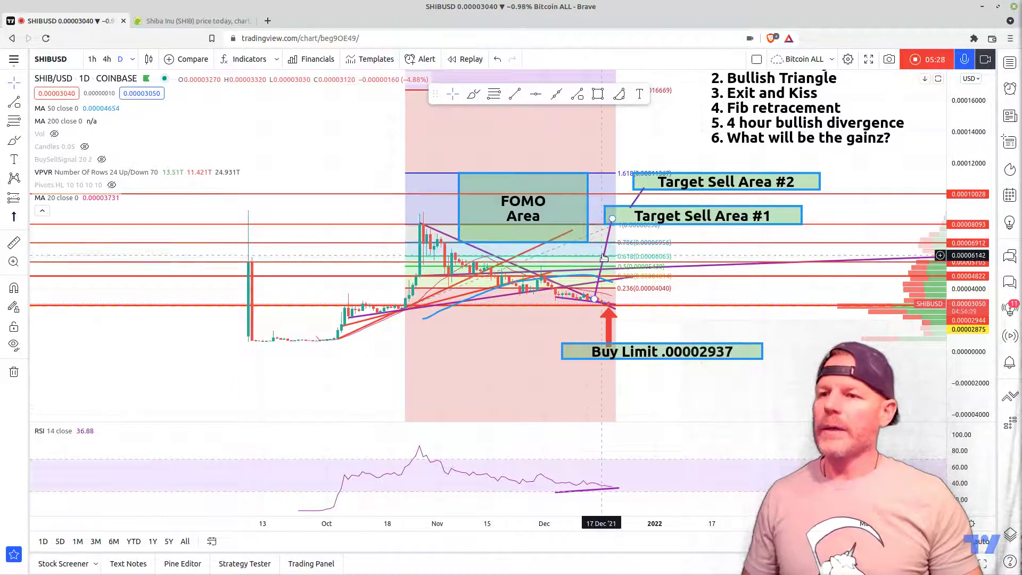
pyautogui.moveTo(604, 257); pyautogui.dragTo(415, 261)
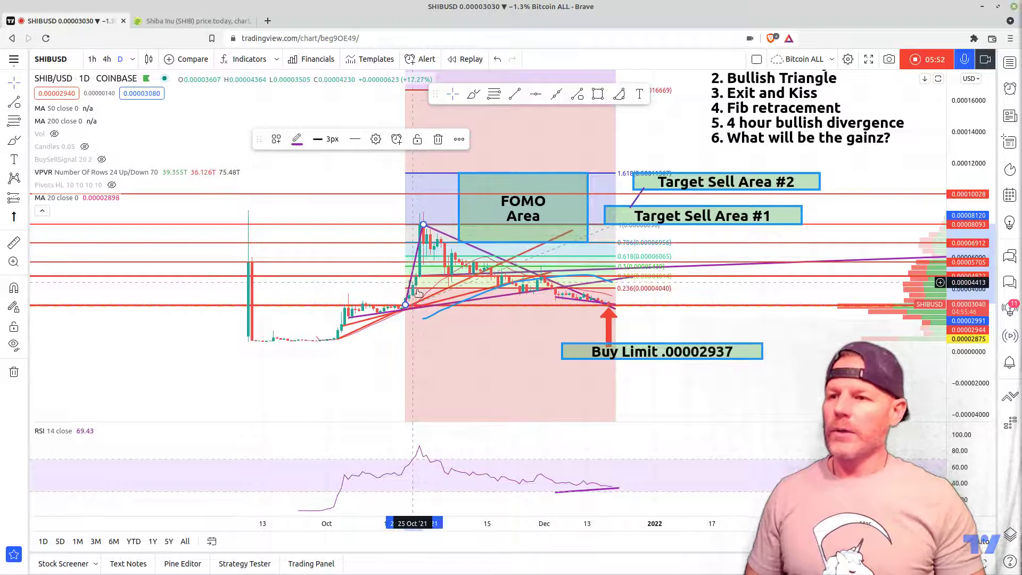
# Move the purple projection line back to the mid-December candles so its upper end lies in Target Sell Area #1
pyautogui.scroll(3, 632, 413)
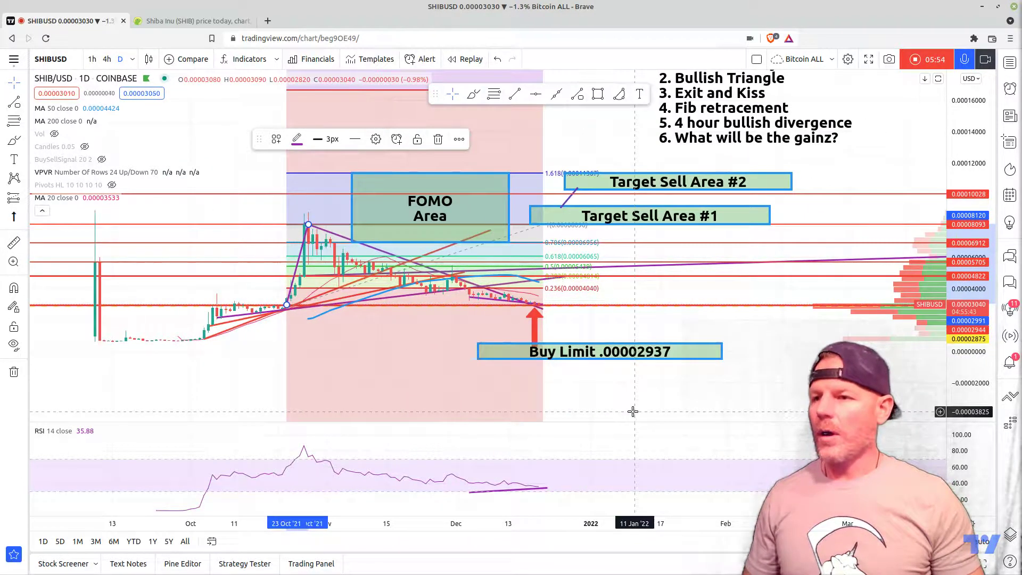
pyautogui.moveTo(970, 415); pyautogui.dragTo(970, 383)
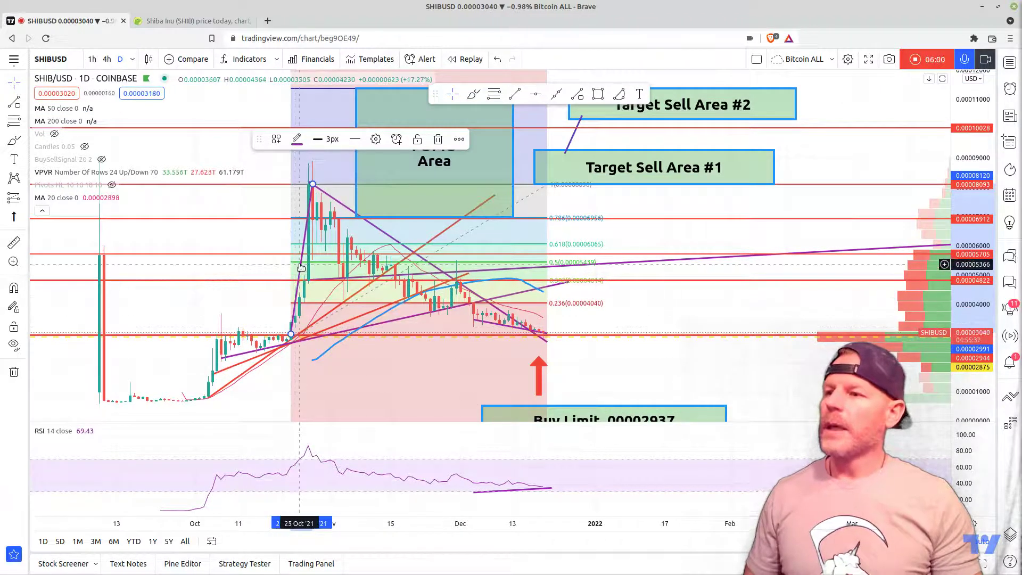
pyautogui.moveTo(308, 265); pyautogui.dragTo(529, 255)
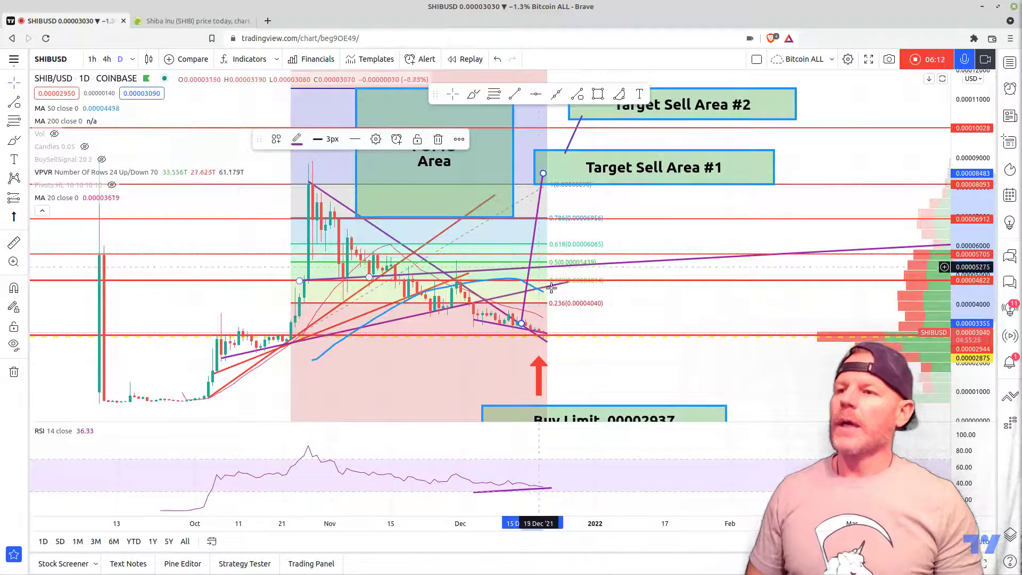
# Circle the upper end of the projection line in Target Sell Area #1 with the brush and undo the circle
pyautogui.click(474, 94)
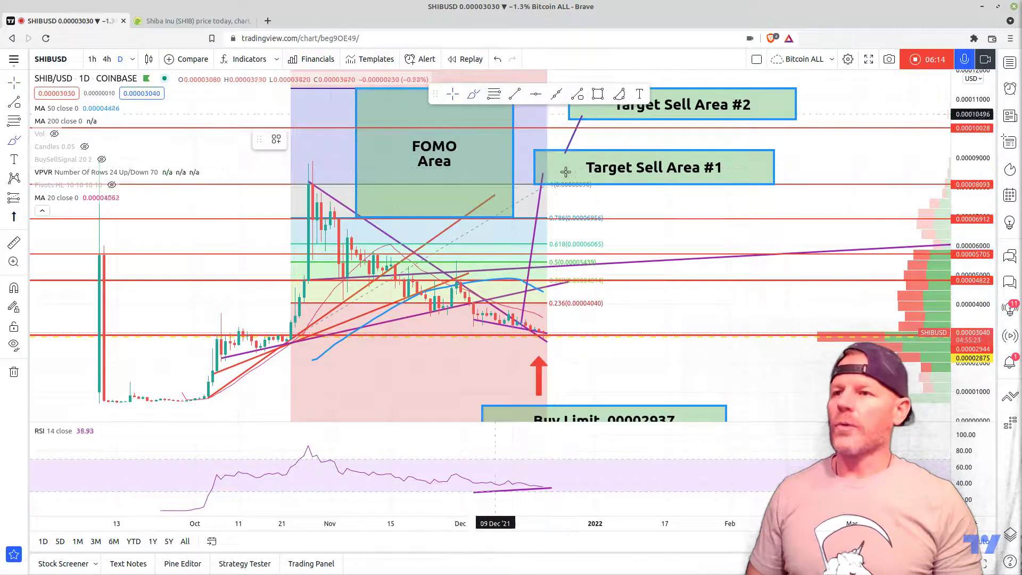
pyautogui.moveTo(549, 157)
pyautogui.mouseDown()
pyautogui.moveTo(538, 173)
pyautogui.moveTo(554, 175)
pyautogui.moveTo(544, 159)
pyautogui.mouseUp()
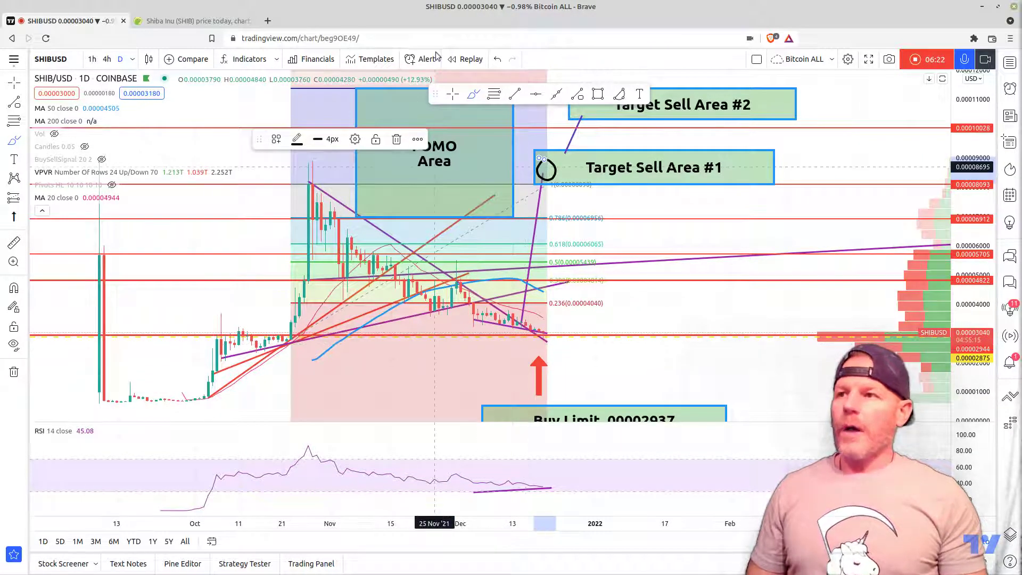
pyautogui.click(497, 60)
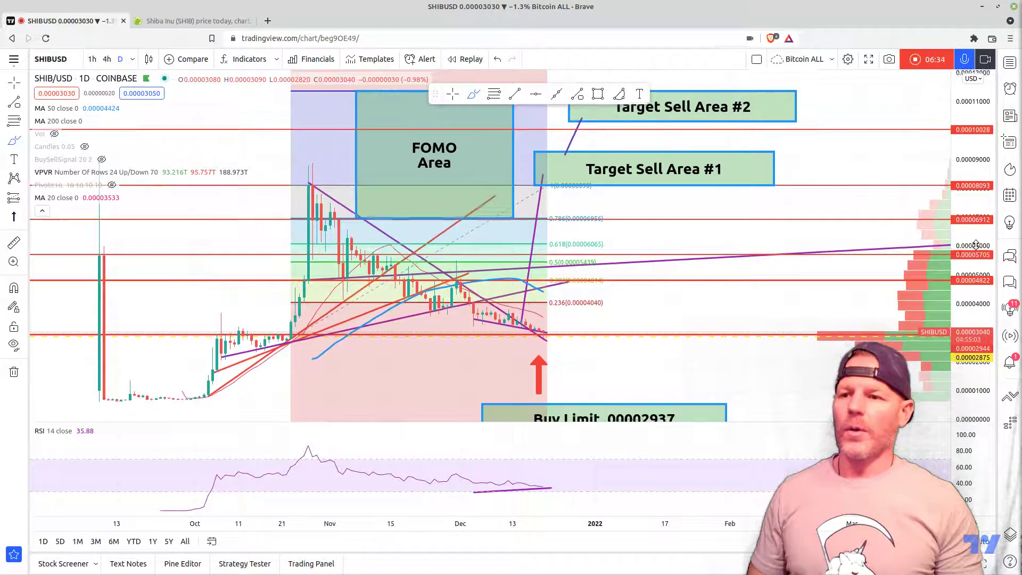
# Set the thickness of the red horizontal line at 0.00010028 to 3px
pyautogui.moveTo(975, 240); pyautogui.dragTo(975, 248)
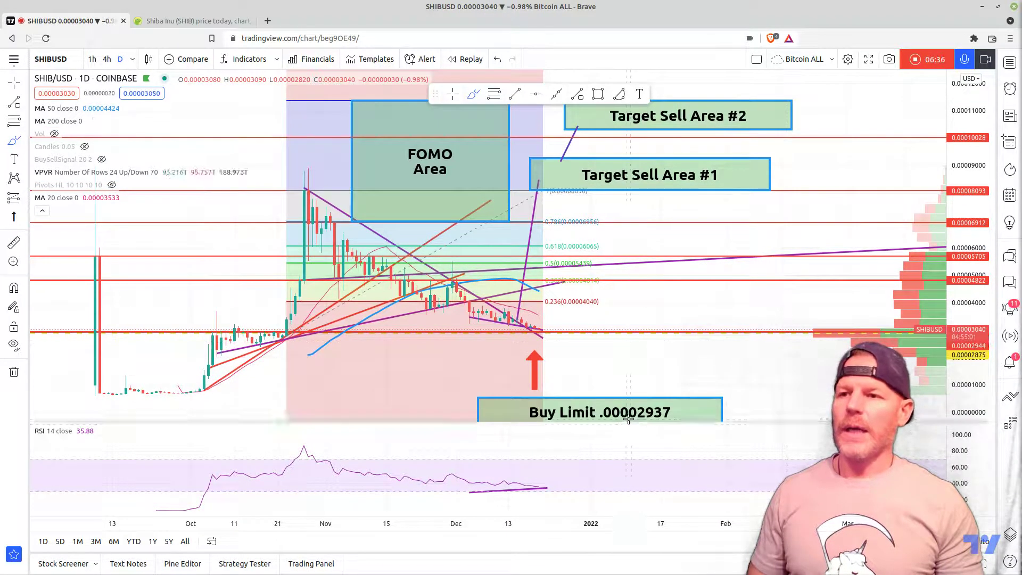
pyautogui.moveTo(976, 270); pyautogui.dragTo(975, 261)
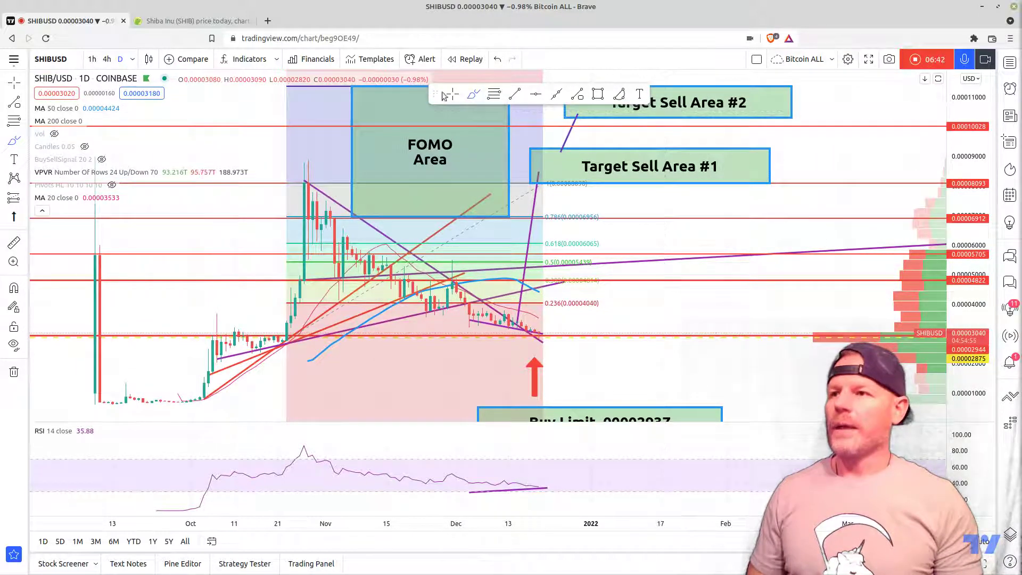
pyautogui.moveTo(853, 142); pyautogui.dragTo(847, 251)
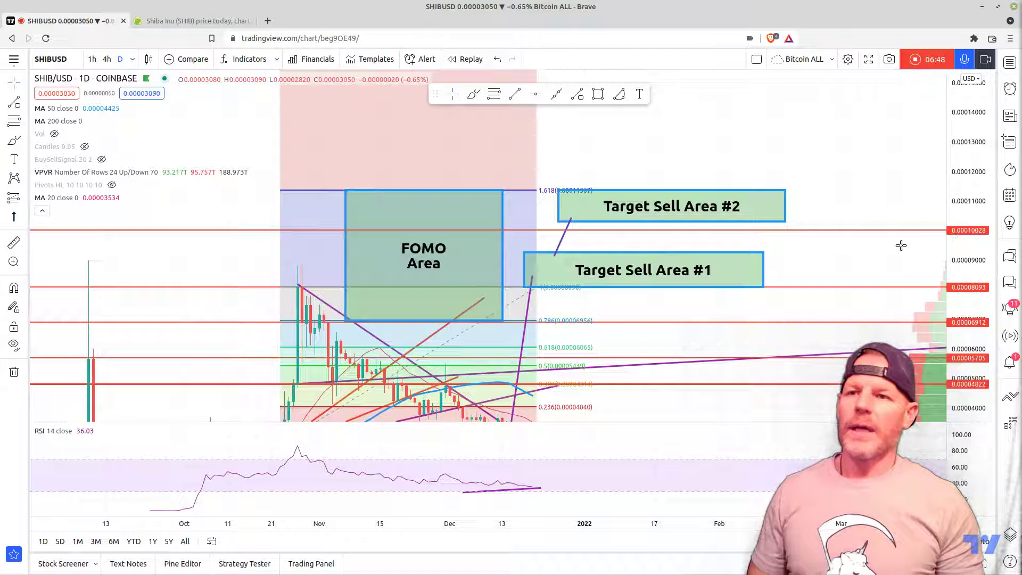
pyautogui.click(865, 232)
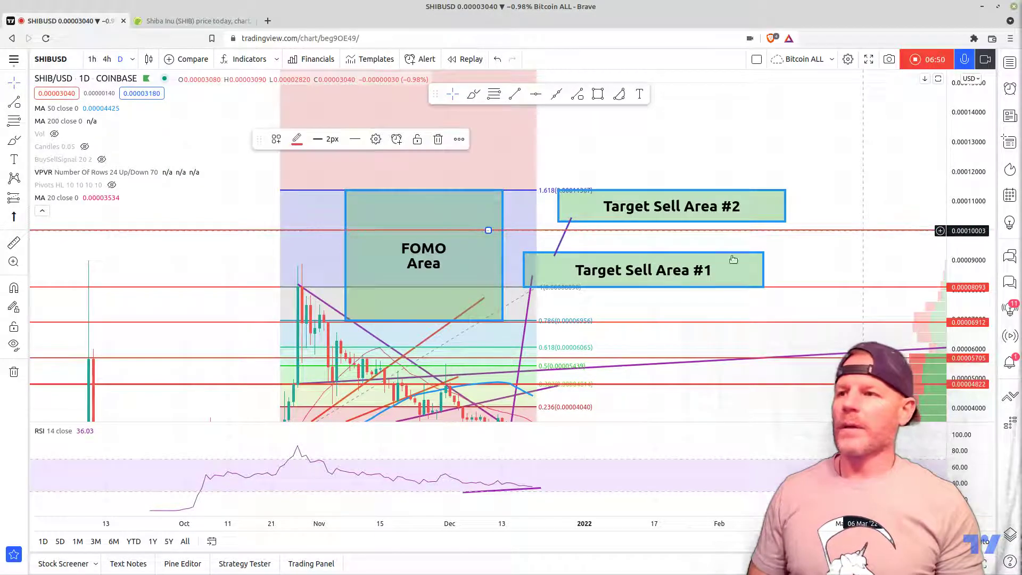
pyautogui.click(334, 145)
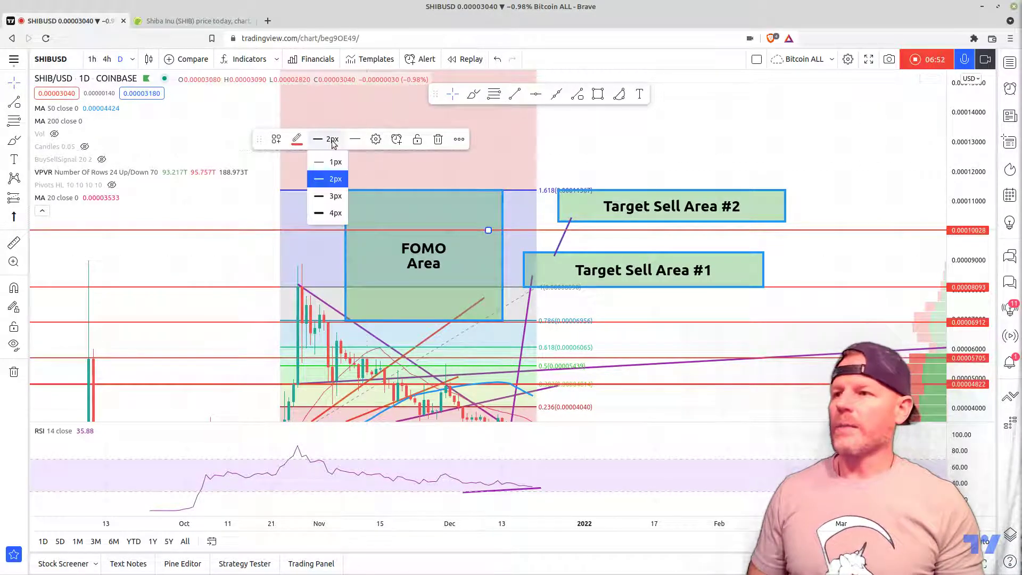
pyautogui.click(330, 200)
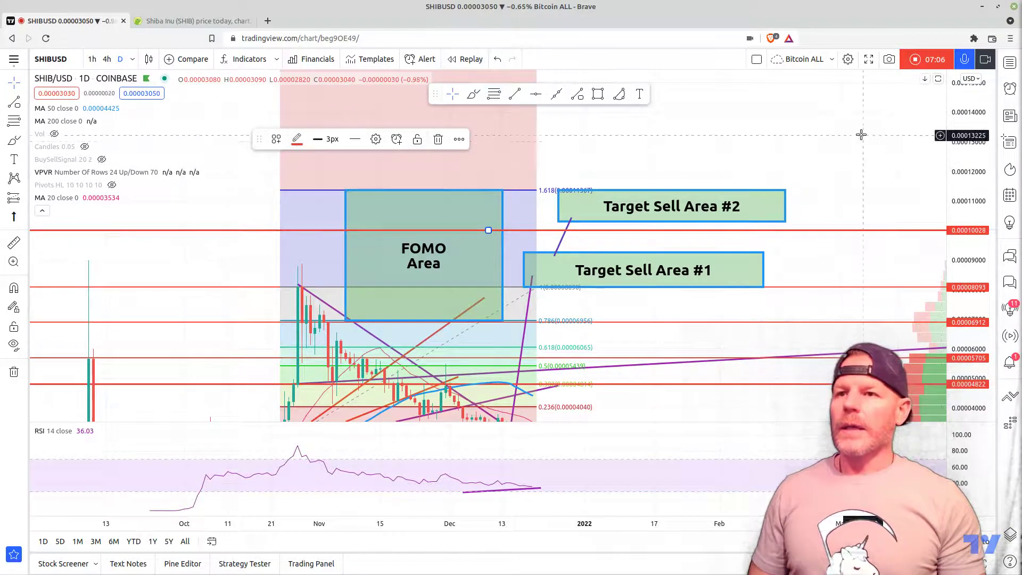
# Switch the SHIB/USD chart to the 4h interval
pyautogui.moveTo(844, 133); pyautogui.dragTo(842, 273)
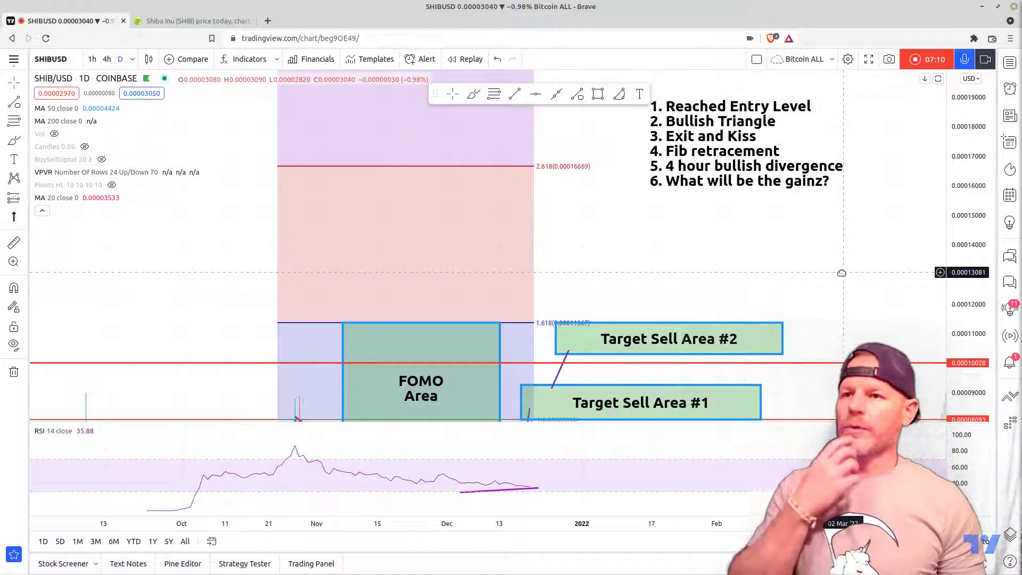
pyautogui.moveTo(842, 270); pyautogui.dragTo(834, 106)
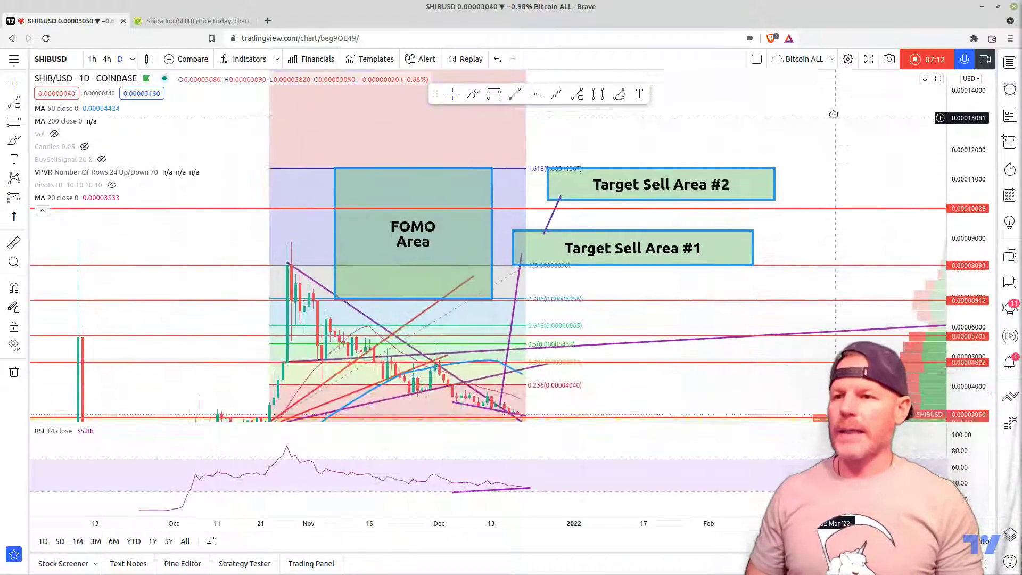
pyautogui.moveTo(760, 376); pyautogui.dragTo(813, 298)
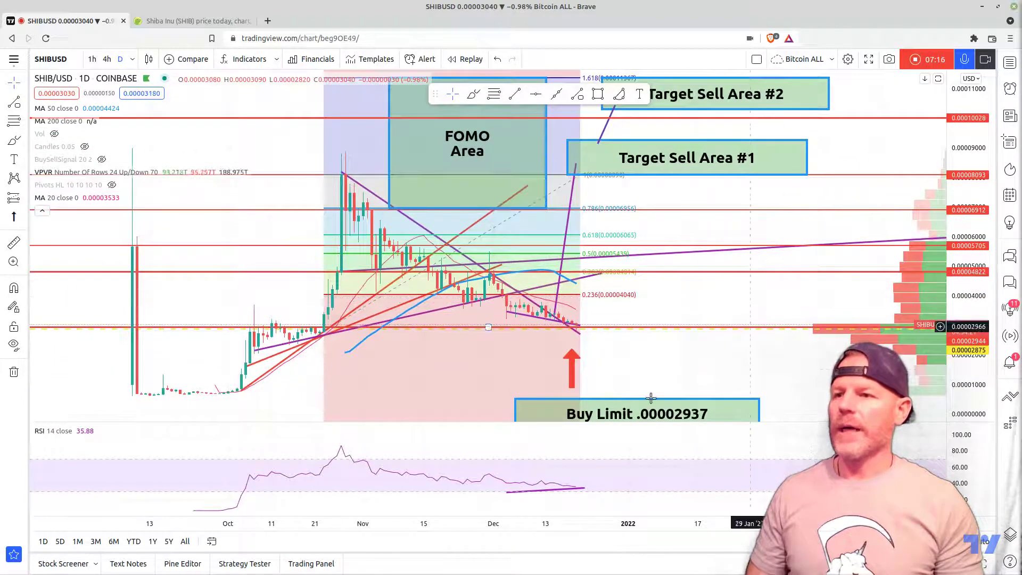
pyautogui.click(106, 60)
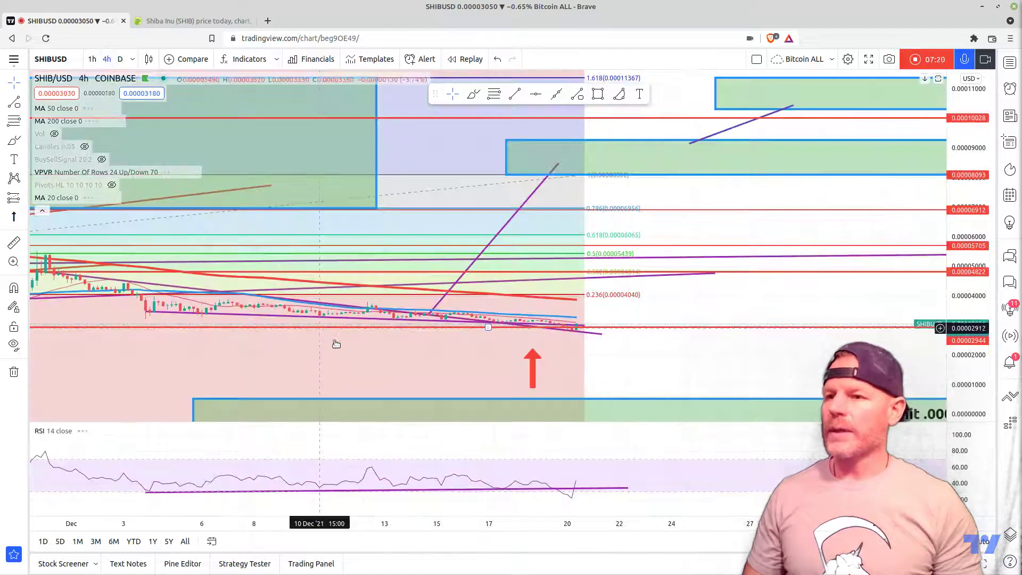
# Examine the 4h price action, moving averages and RSI from the October rally to the latest candles near the entry level
pyautogui.scroll(-2, 372, 352)
pyautogui.scroll(-3, 372, 352)
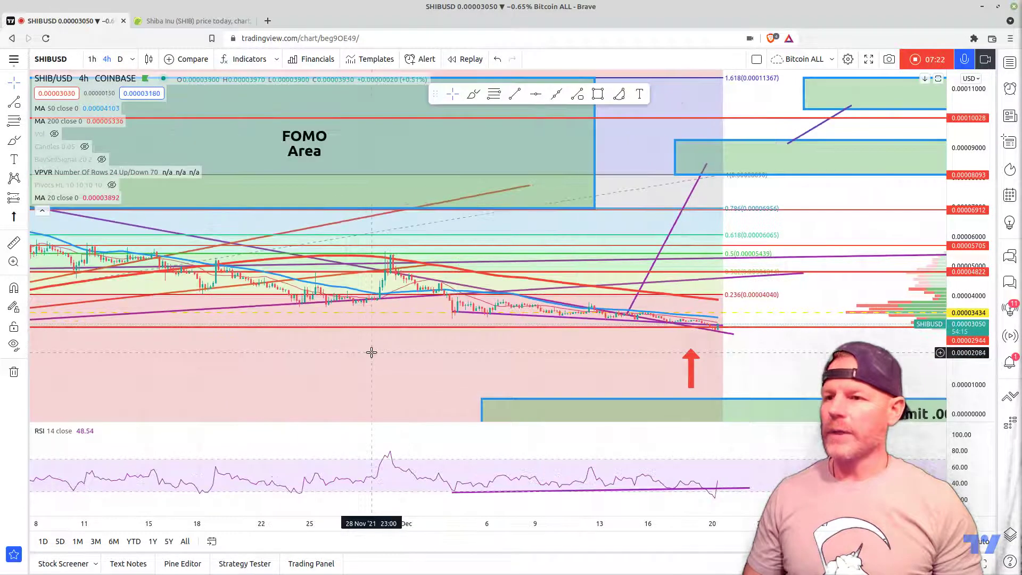
pyautogui.scroll(-3, 372, 352)
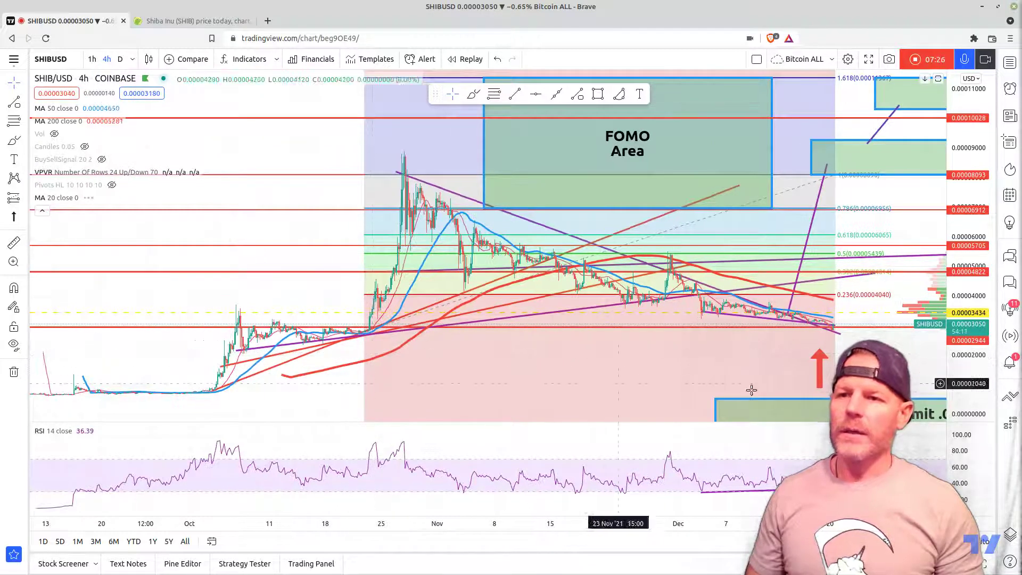
pyautogui.click(796, 317)
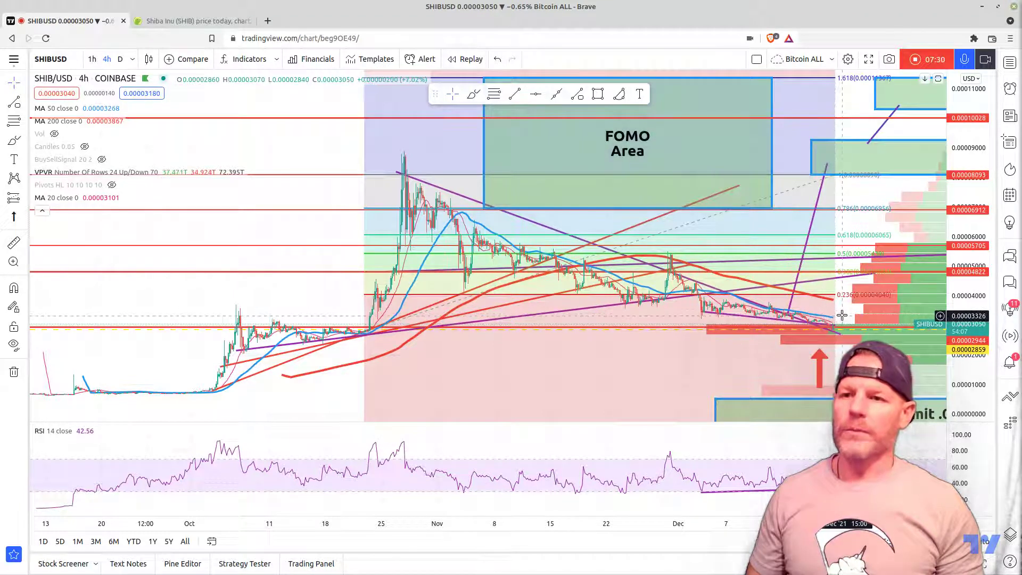
pyautogui.moveTo(776, 322); pyautogui.dragTo(614, 340)
pyautogui.hscroll(5, 613, 340)
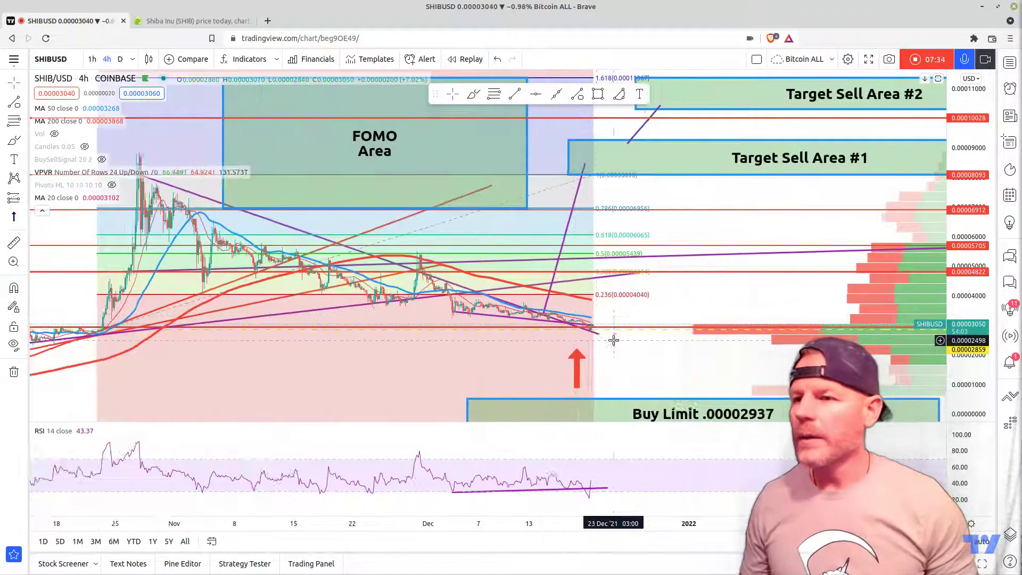
pyautogui.hscroll(-4, 614, 340)
pyautogui.scroll(-3, 614, 340)
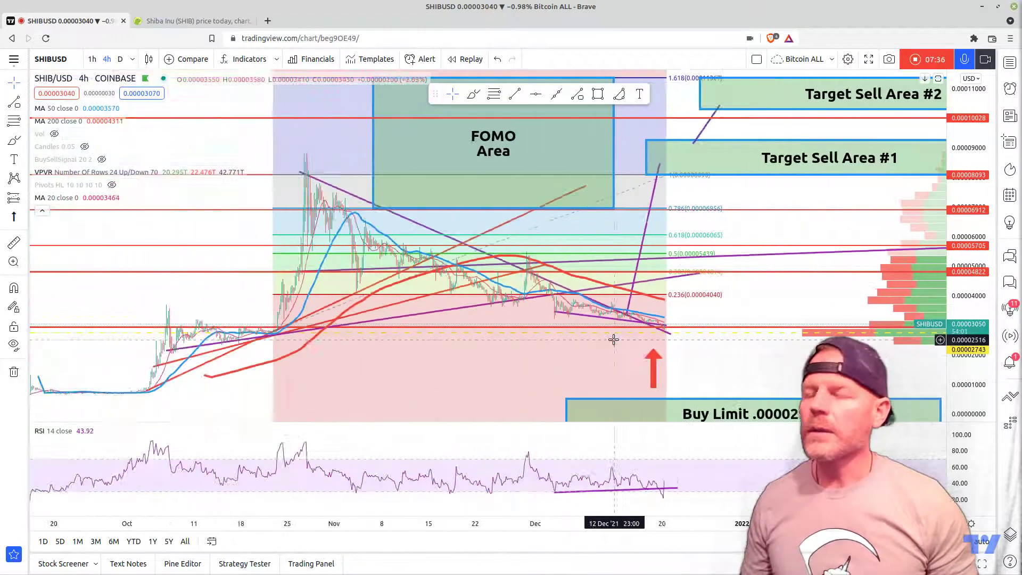
# Brush a black arrow from the mid-December candles at about 0.0000335 up towards the red 0.00004822 line
pyautogui.scroll(3, 698, 344)
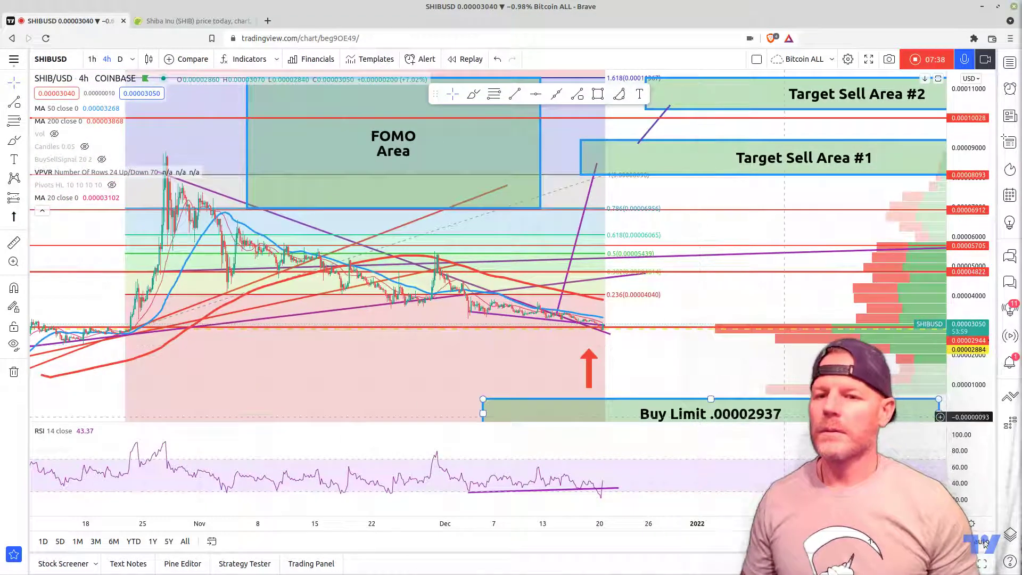
pyautogui.scroll(4, 734, 393)
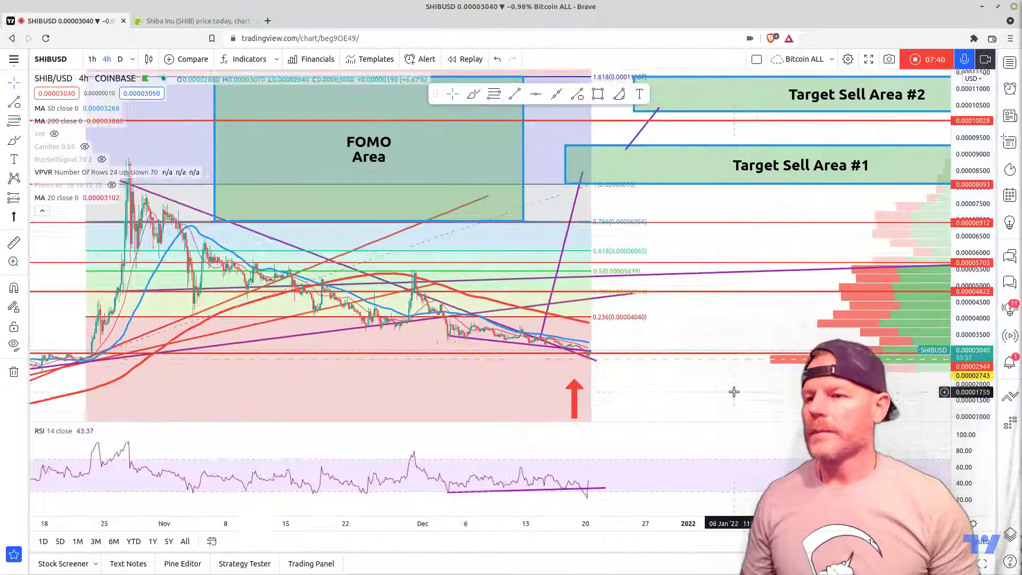
pyautogui.scroll(2, 734, 392)
pyautogui.scroll(2, 548, 359)
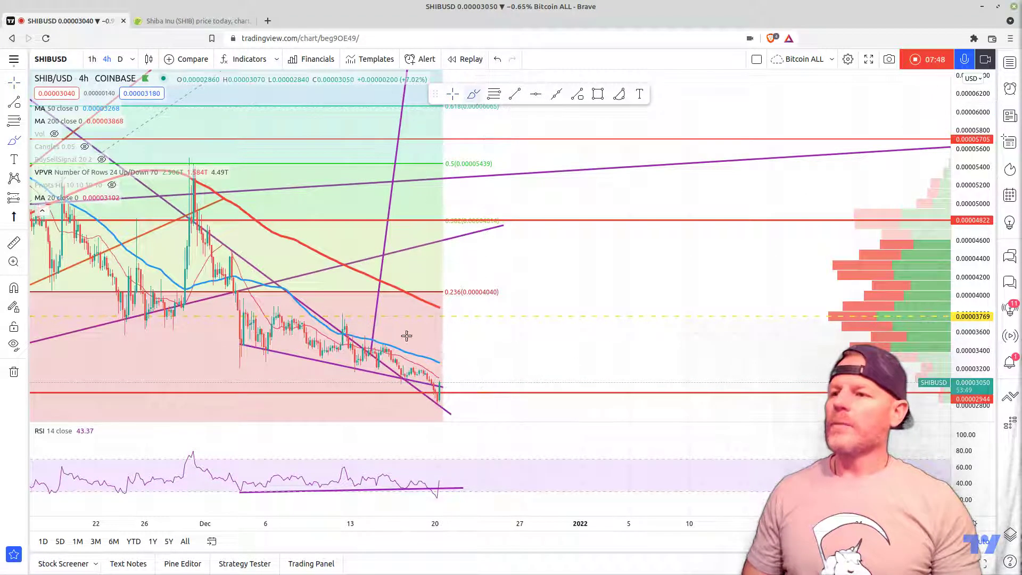
pyautogui.click(376, 354)
pyautogui.moveTo(534, 231)
pyautogui.mouseDown()
pyautogui.moveTo(533, 271)
pyautogui.moveTo(533, 230)
pyautogui.moveTo(483, 236)
pyautogui.mouseUp()
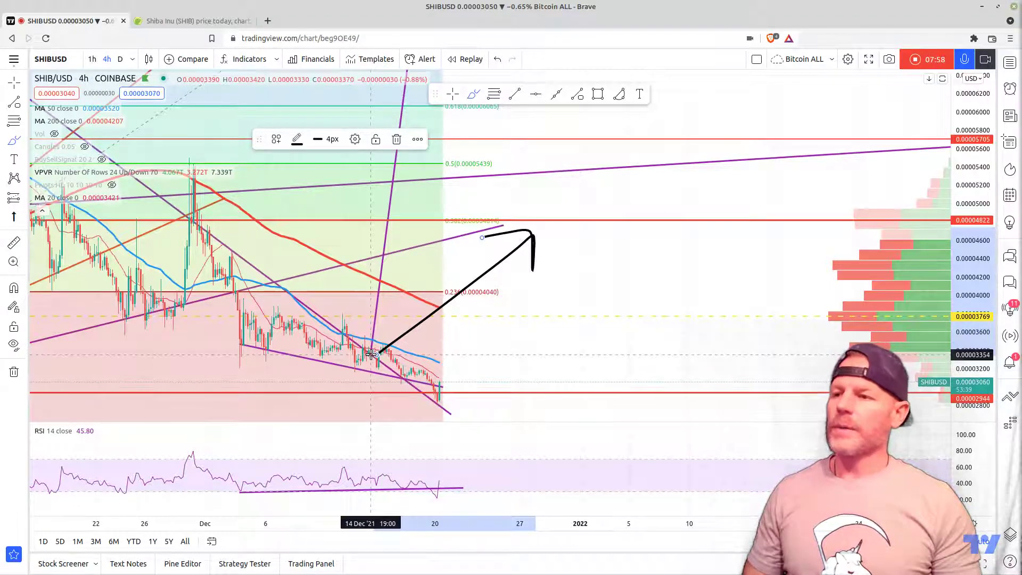
# Brush a curve from the black arrow's base down to the latest low and try circling that low
pyautogui.moveTo(379, 352)
pyautogui.mouseDown()
pyautogui.moveTo(412, 356)
pyautogui.moveTo(435, 398)
pyautogui.mouseUp()
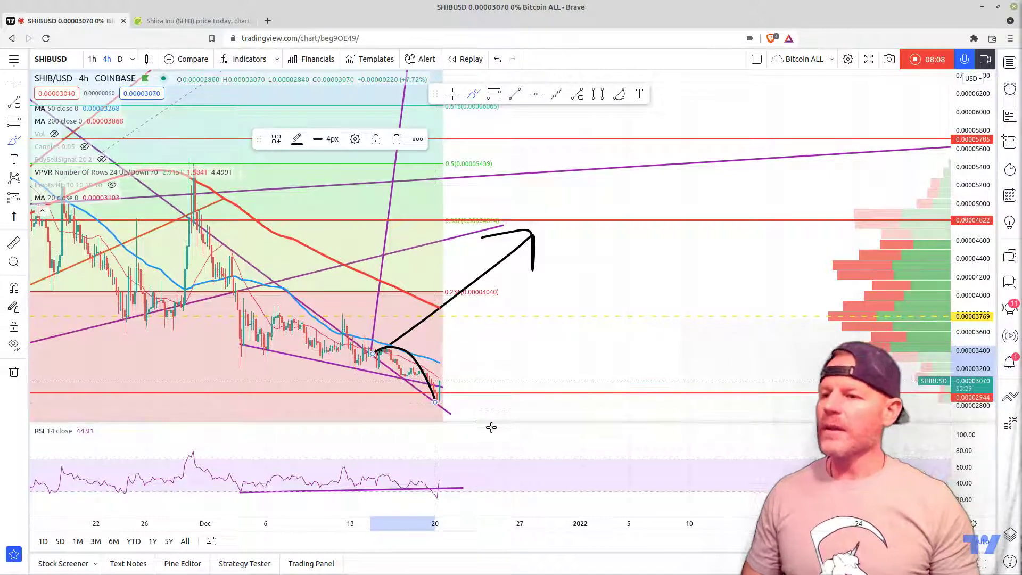
pyautogui.scroll(3, 492, 421)
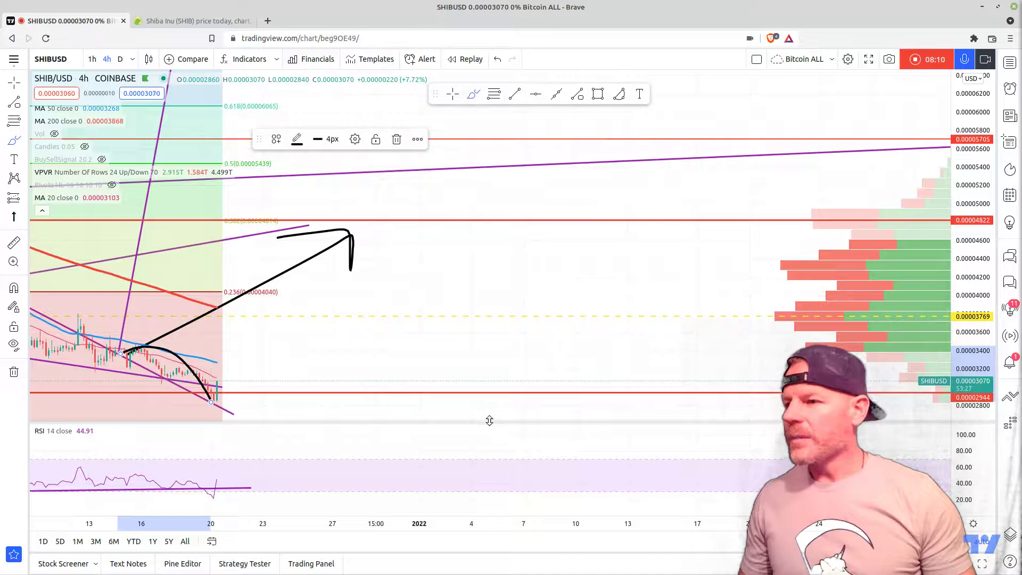
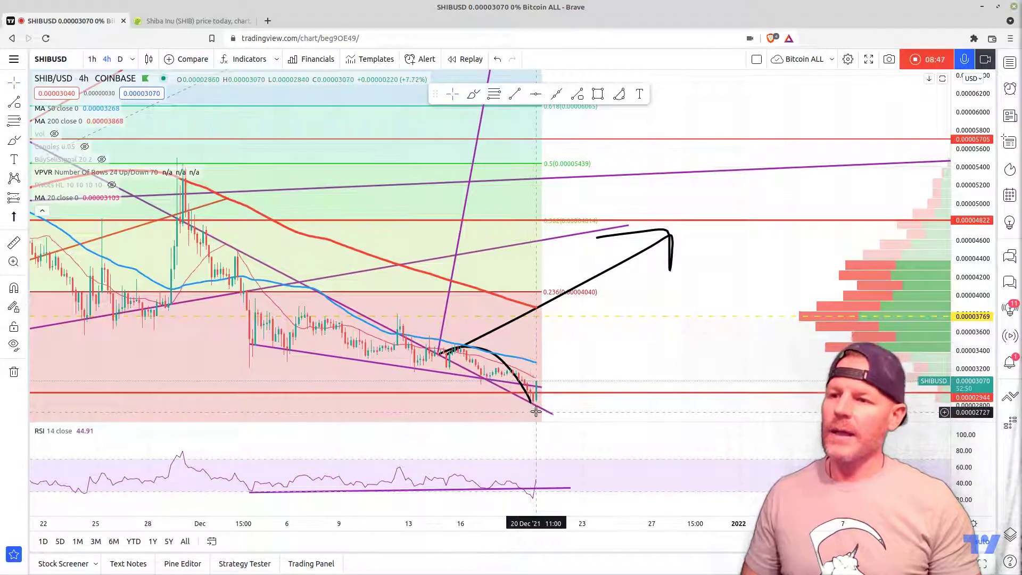
pyautogui.click(474, 93)
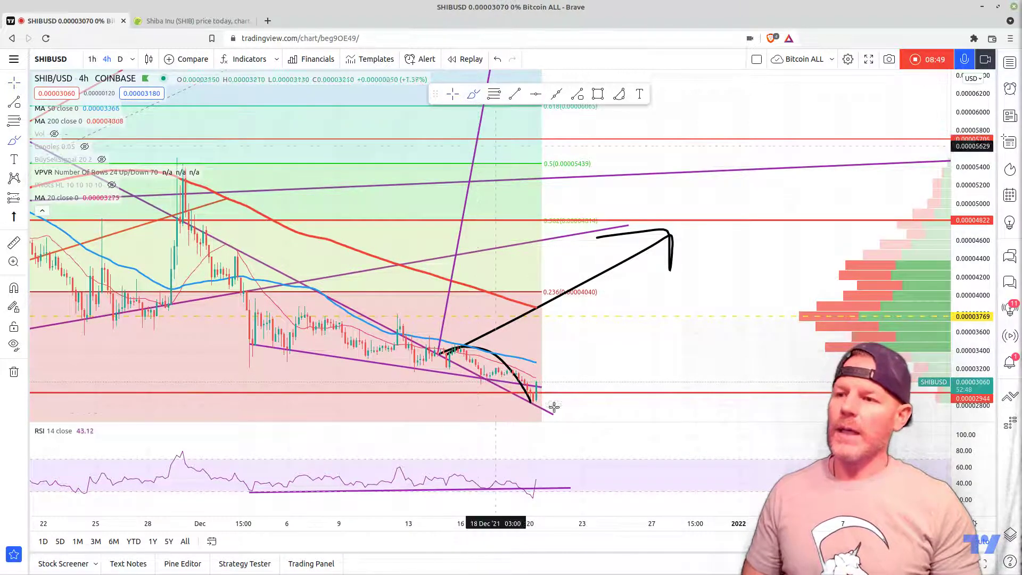
pyautogui.moveTo(535, 403)
pyautogui.mouseDown()
pyautogui.moveTo(512, 407)
pyautogui.moveTo(537, 399)
pyautogui.mouseUp()
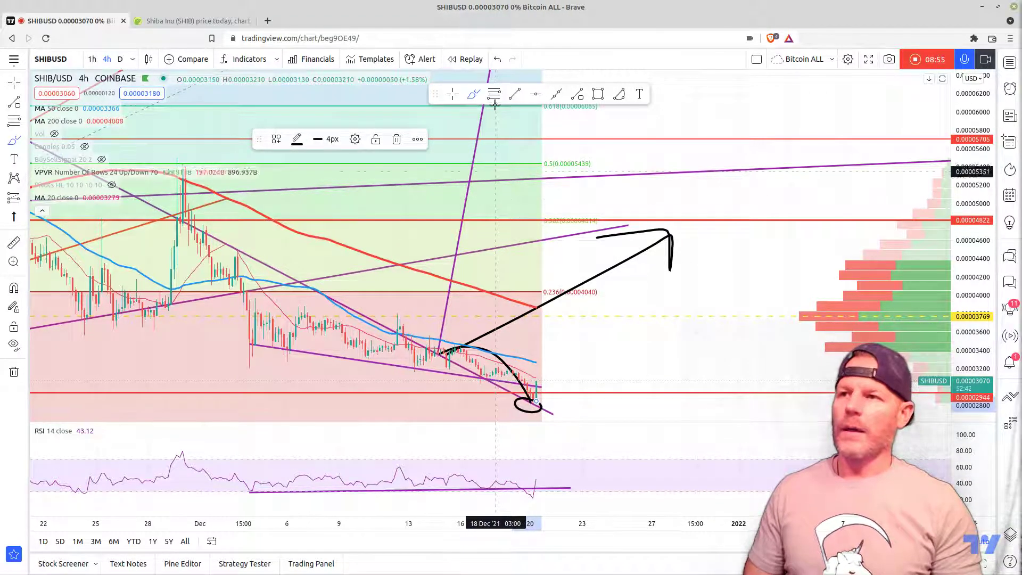
pyautogui.click(497, 60)
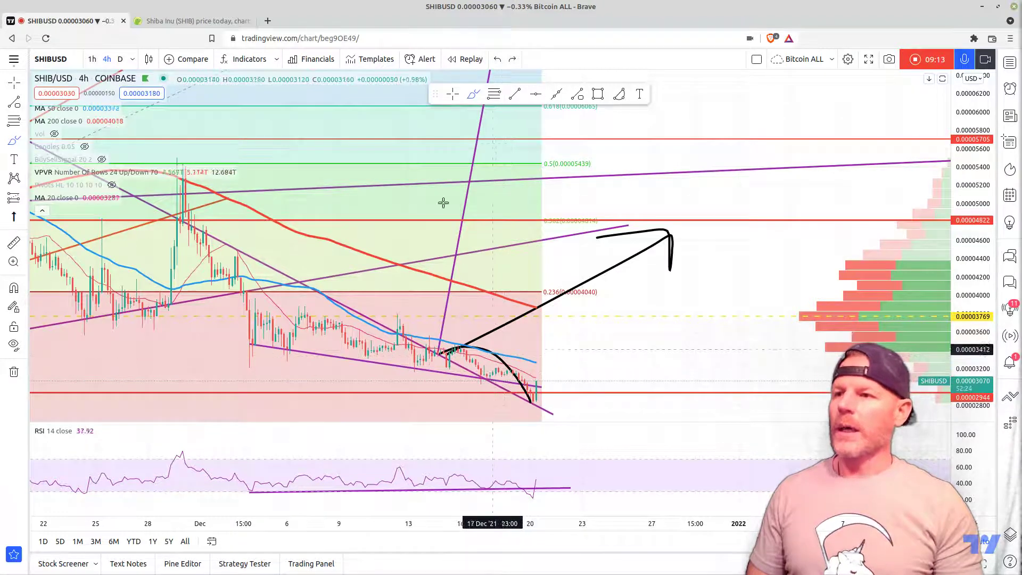
# Delete the curved brush stroke beneath the arrow and switch the SHIB/USD chart back to the daily interval
pyautogui.click(502, 362)
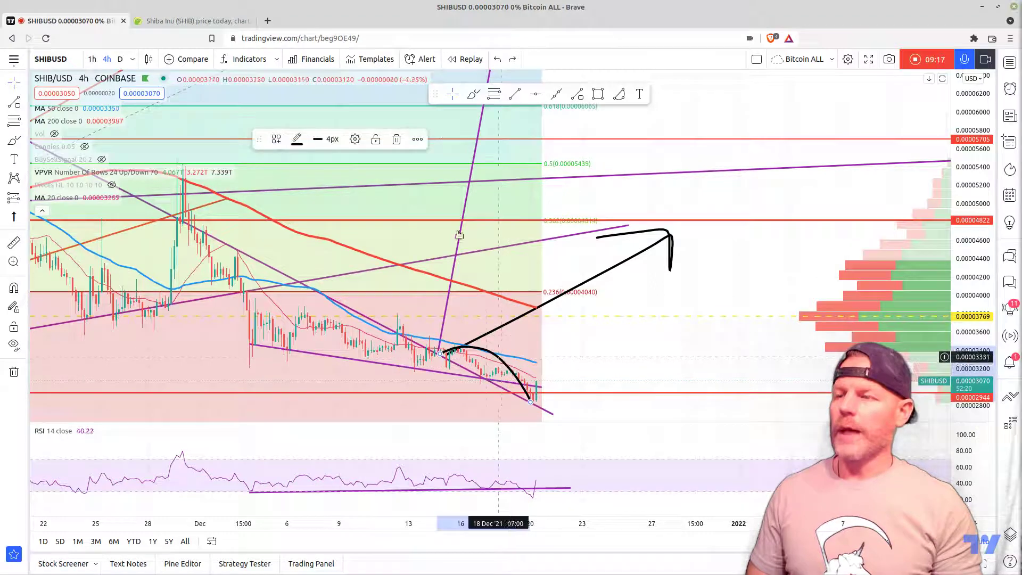
pyautogui.click(396, 139)
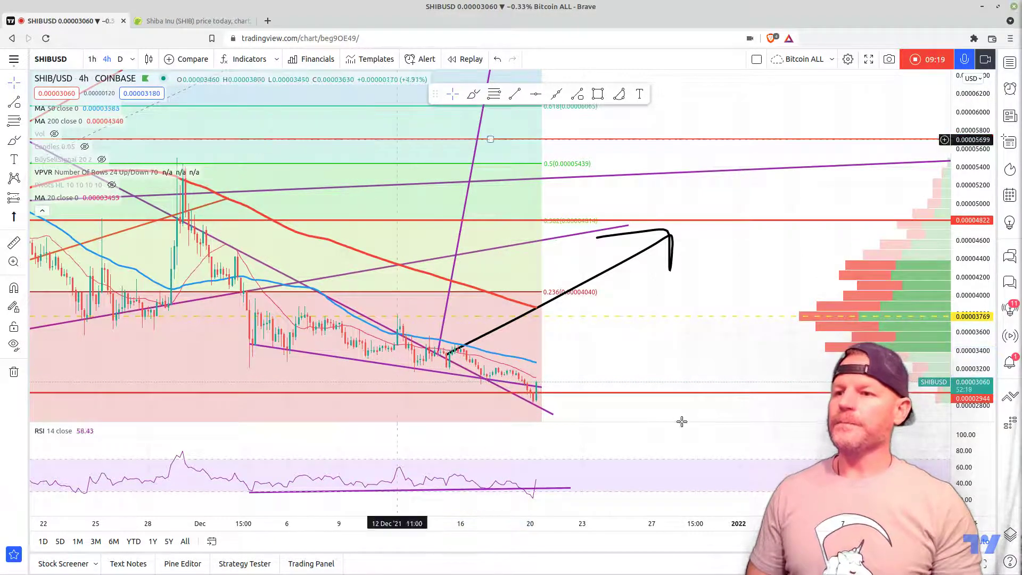
pyautogui.click(120, 59)
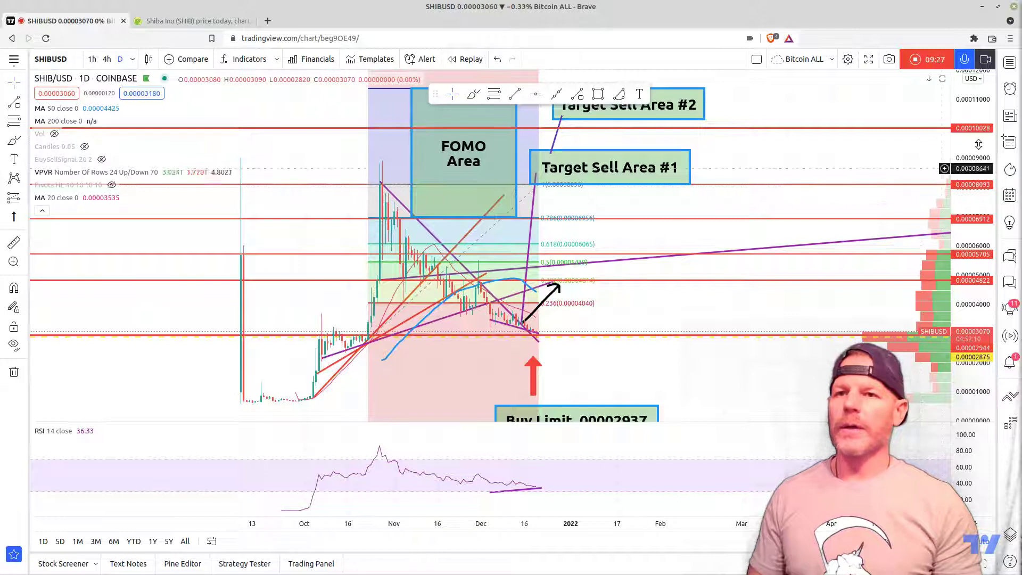
pyautogui.moveTo(978, 144); pyautogui.dragTo(968, 122)
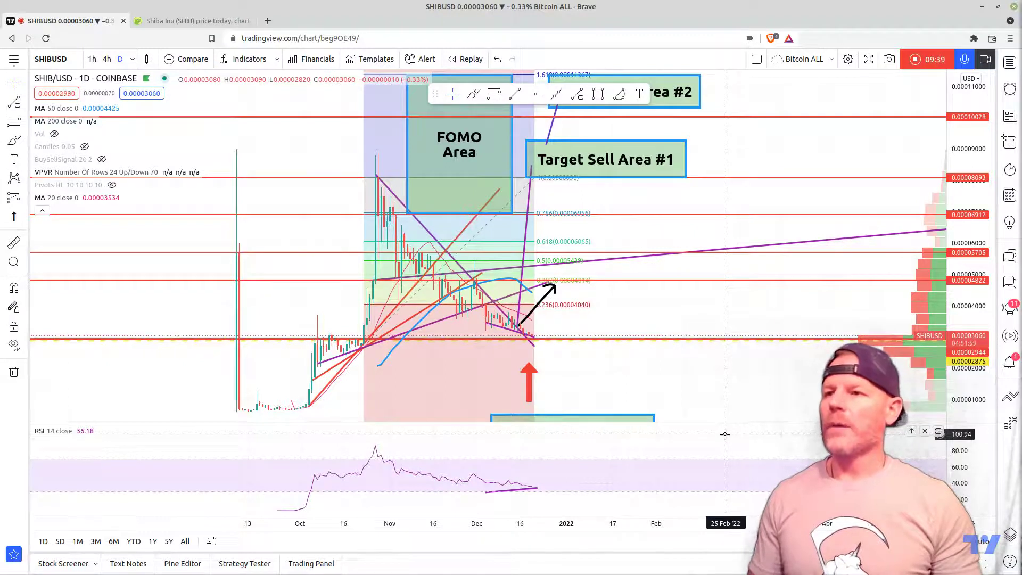
# Turn off the Reverse option of the Fib retracement that starts on 23 Oct '21
pyautogui.click(476, 241)
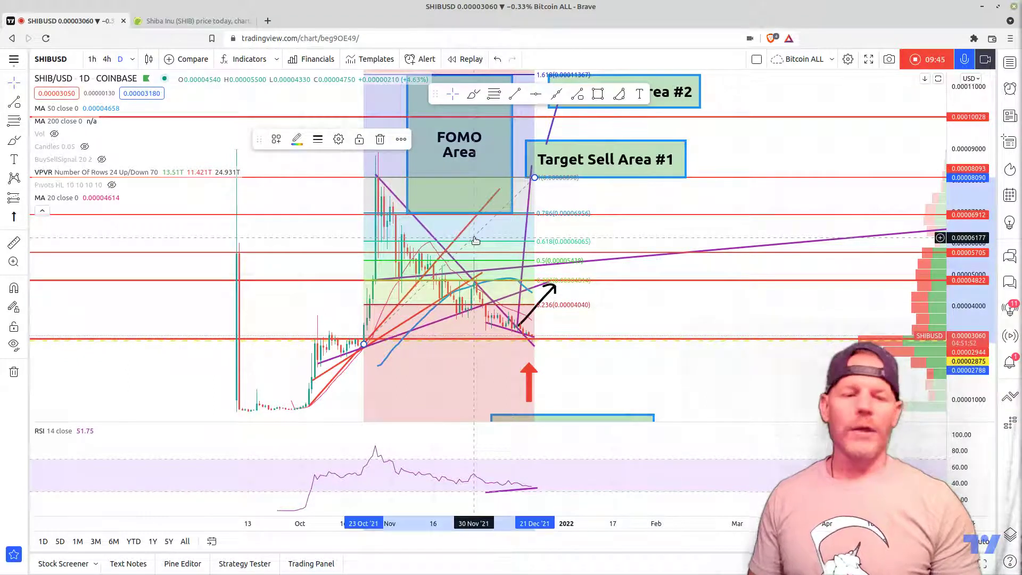
pyautogui.click(339, 139)
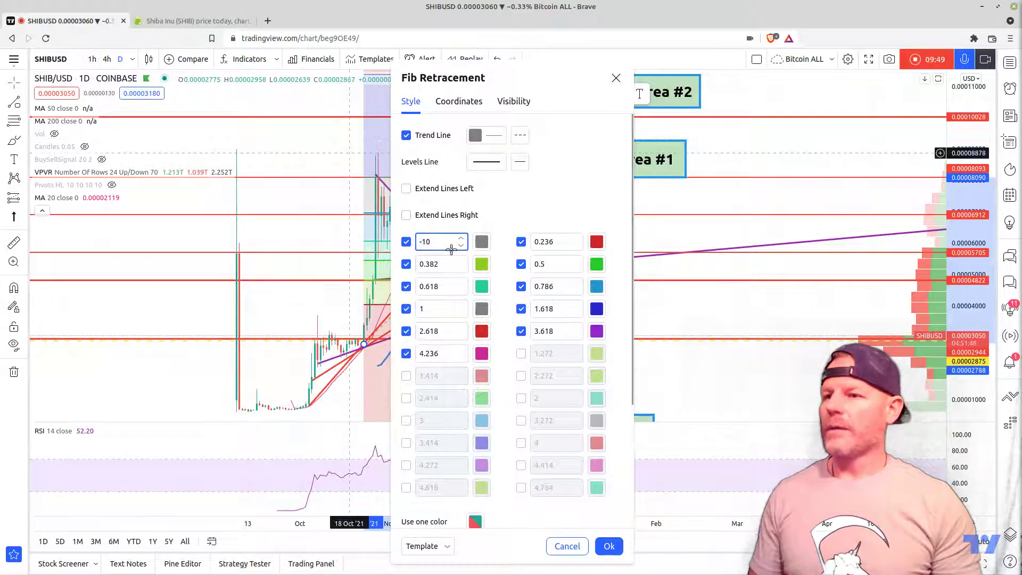
pyautogui.scroll(-5, 606, 286)
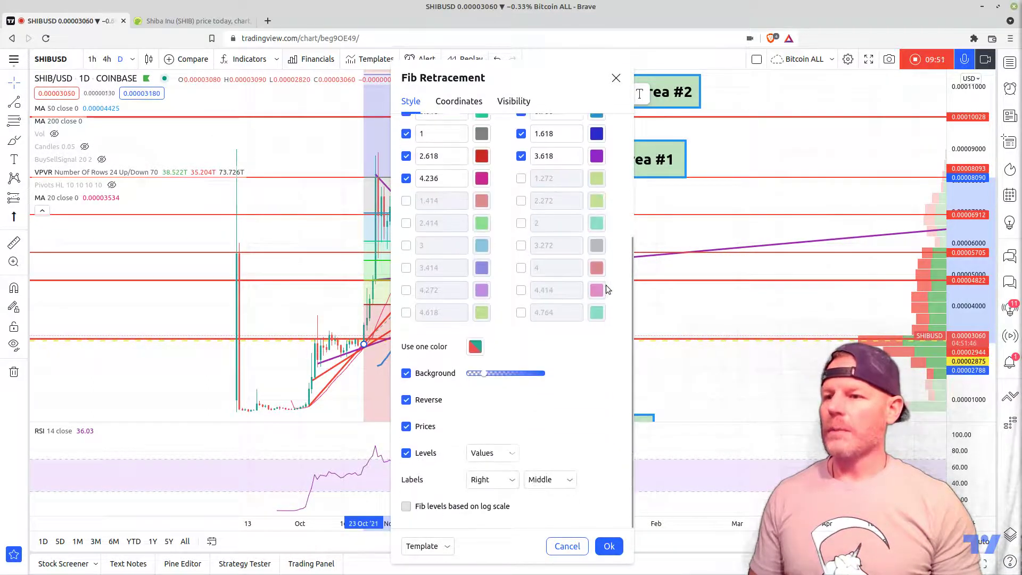
pyautogui.click(405, 400)
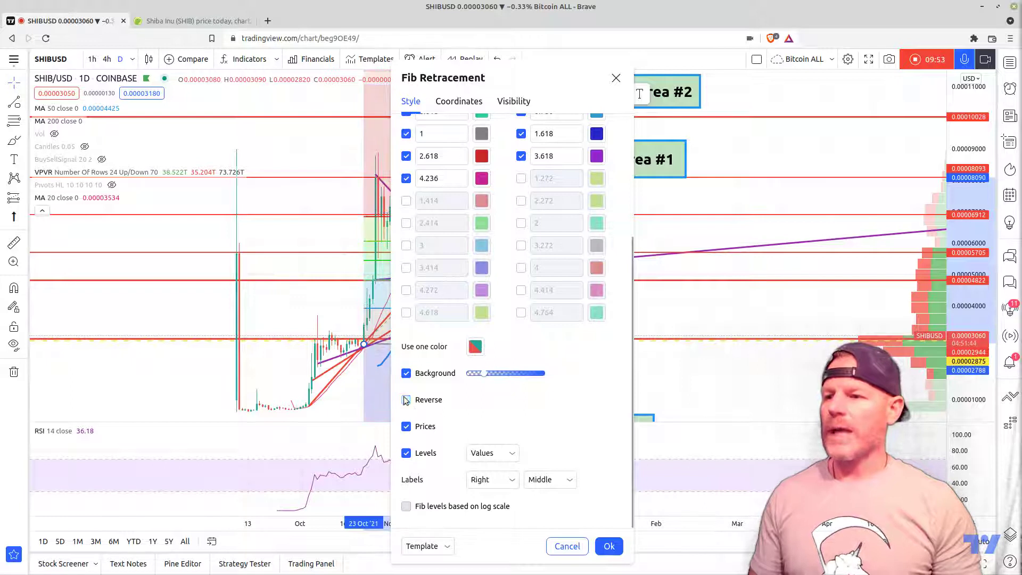
pyautogui.click(608, 546)
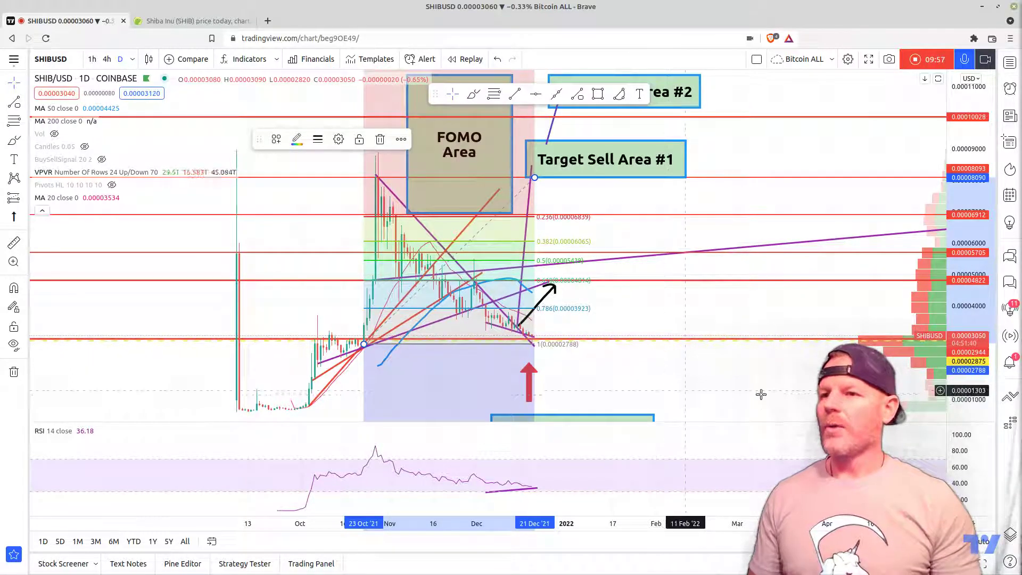
# Inspect the flipped Fib levels below the price and turn the retracement's Reverse option back on
pyautogui.moveTo(981, 268); pyautogui.dragTo(986, 434)
pyautogui.moveTo(972, 172); pyautogui.dragTo(946, 159)
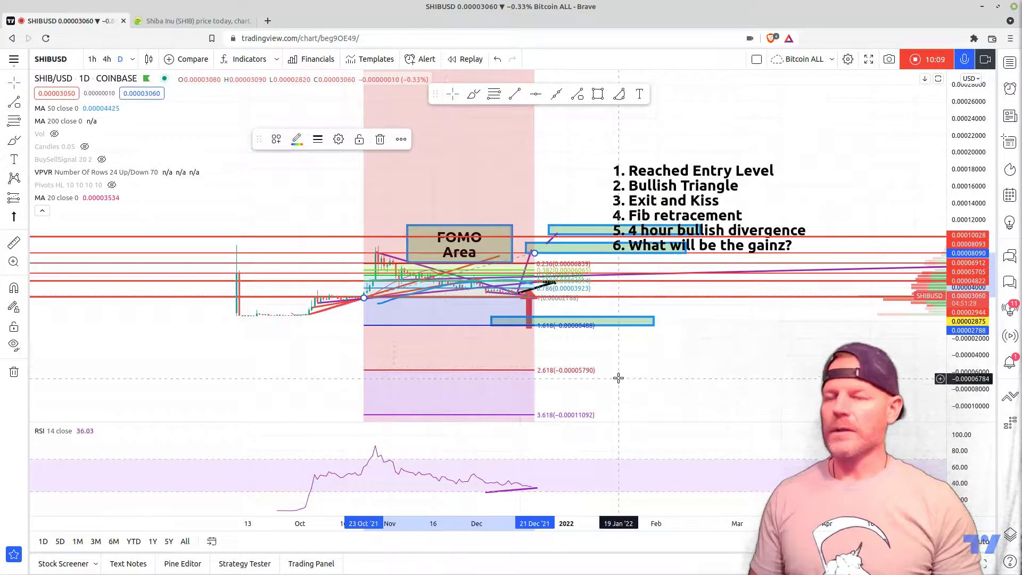
pyautogui.moveTo(972, 386); pyautogui.dragTo(971, 264)
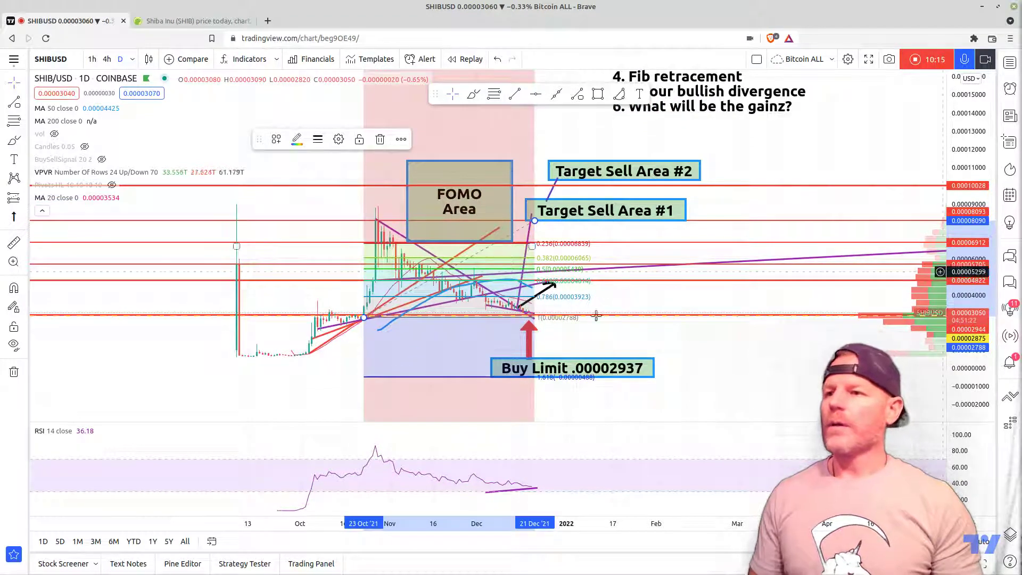
pyautogui.click(339, 139)
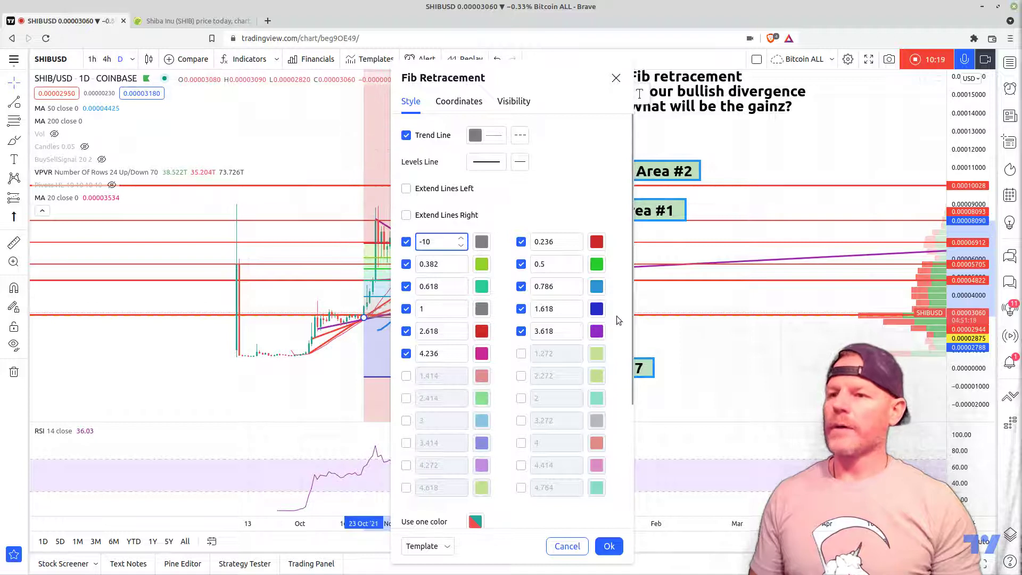
pyautogui.scroll(-3, 617, 316)
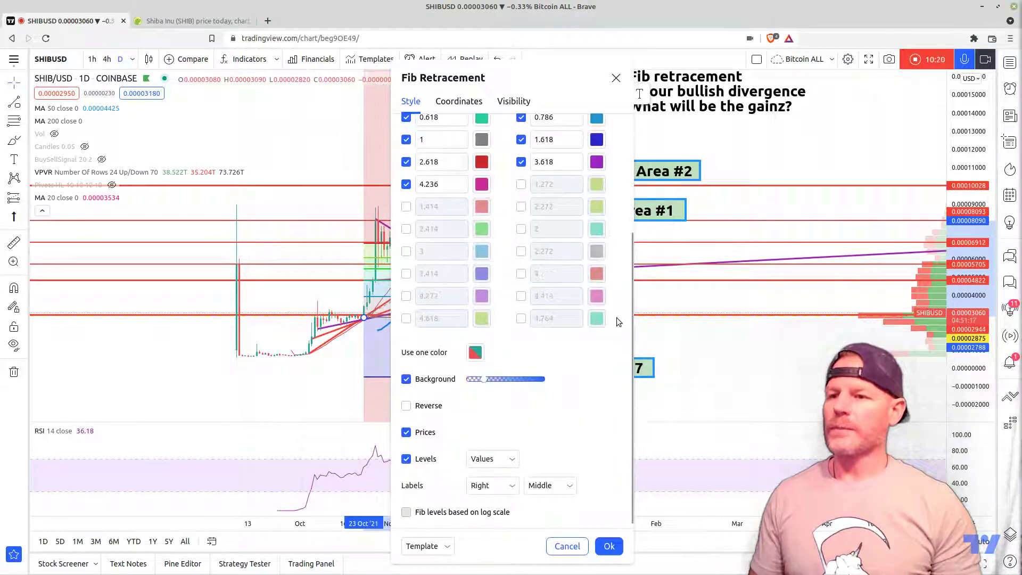
pyautogui.click(406, 401)
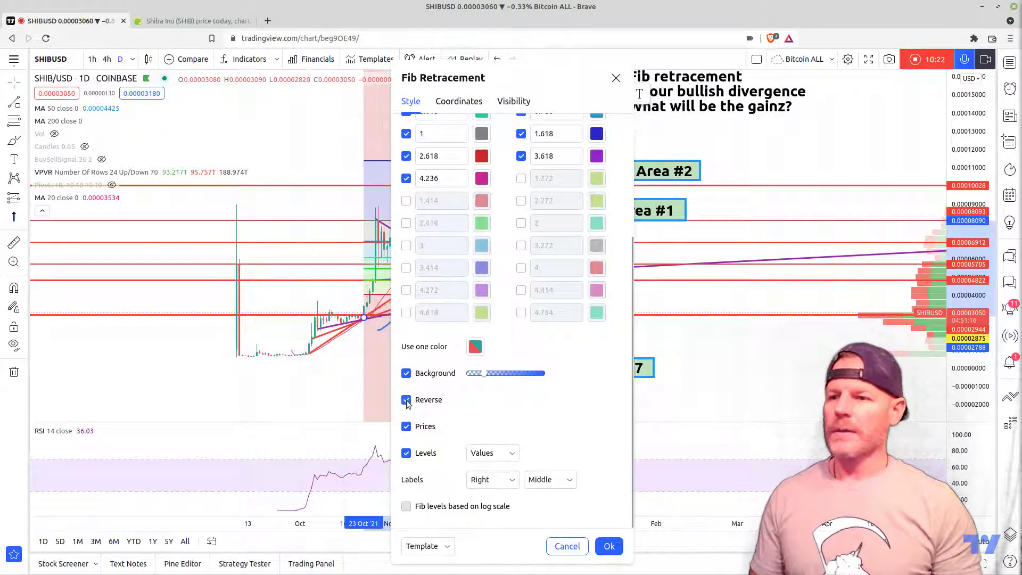
pyautogui.click(609, 546)
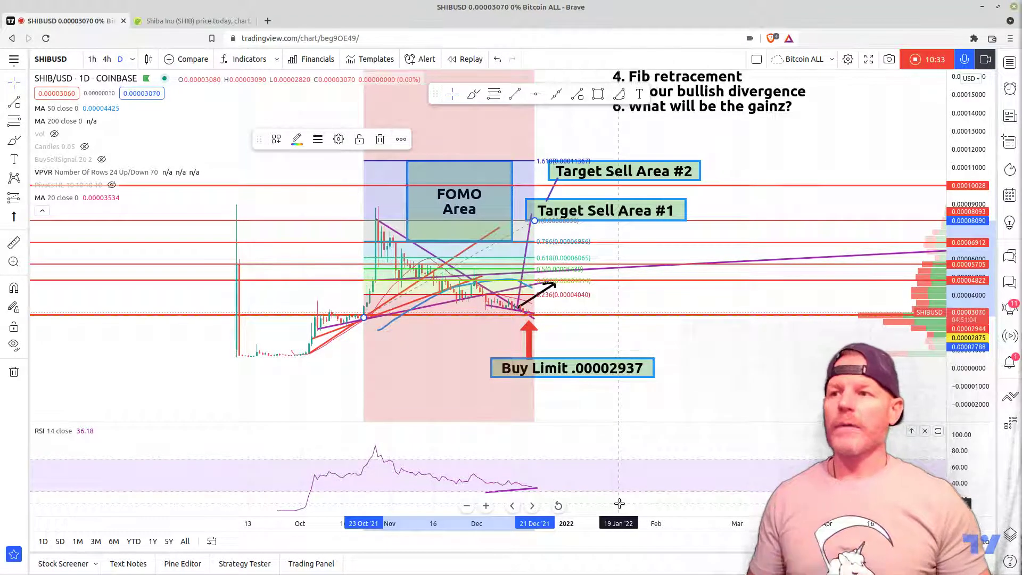
# Brush a vertical stroke over the height of the FOMO Area and undo it
pyautogui.moveTo(975, 132); pyautogui.dragTo(976, 160)
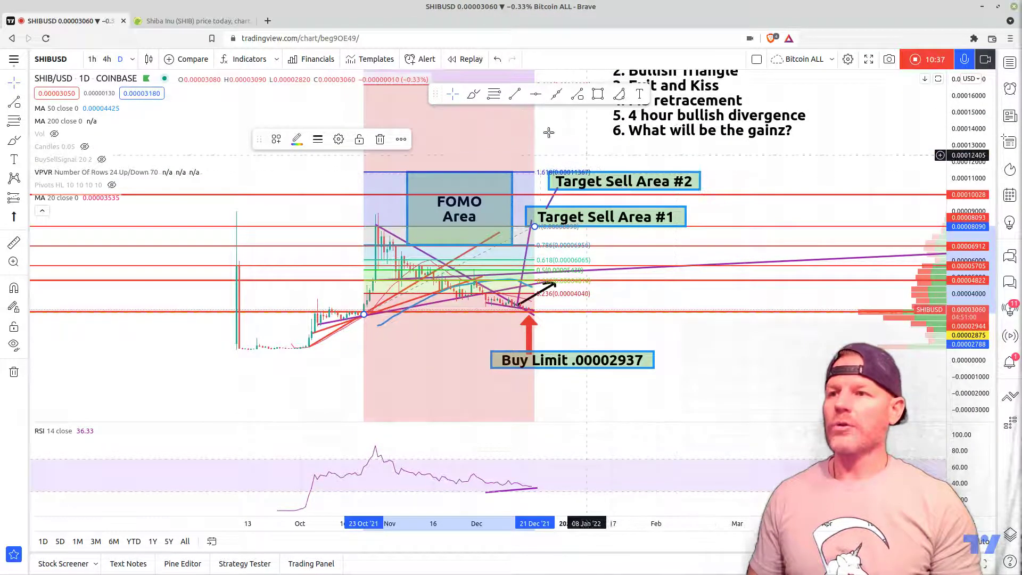
pyautogui.moveTo(572, 144); pyautogui.dragTo(630, 190)
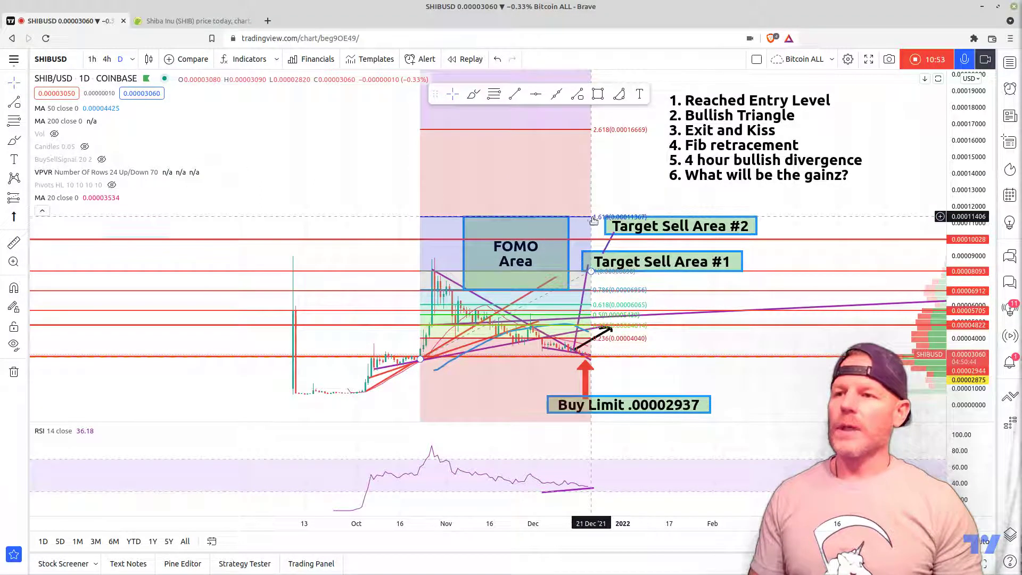
pyautogui.click(618, 226)
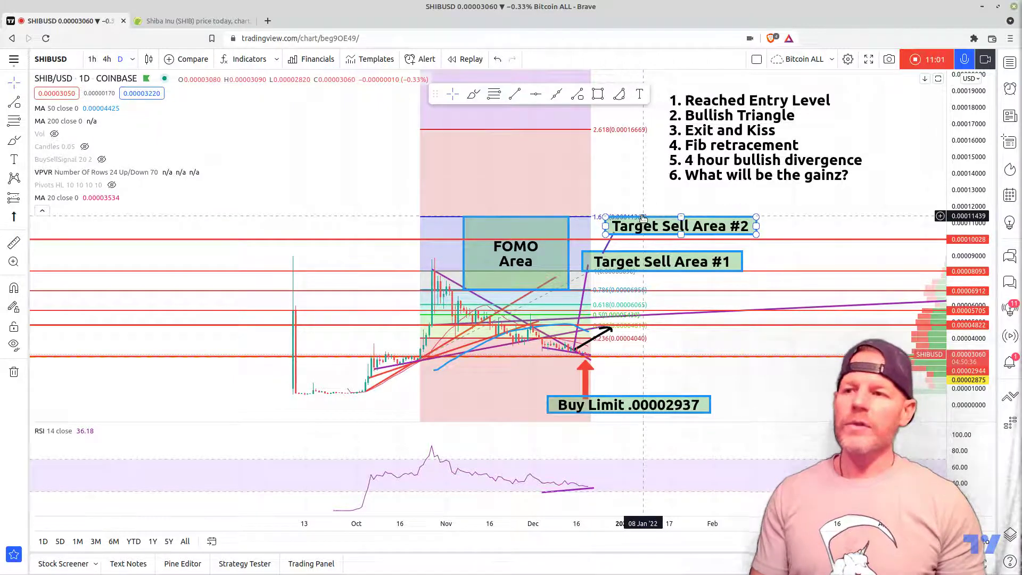
pyautogui.click(647, 190)
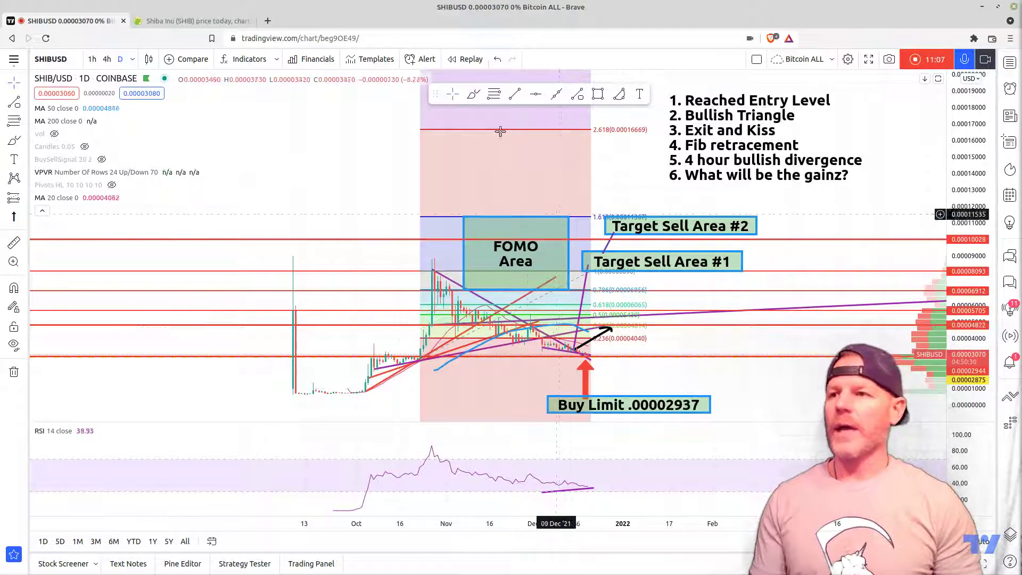
pyautogui.moveTo(553, 285); pyautogui.dragTo(554, 219)
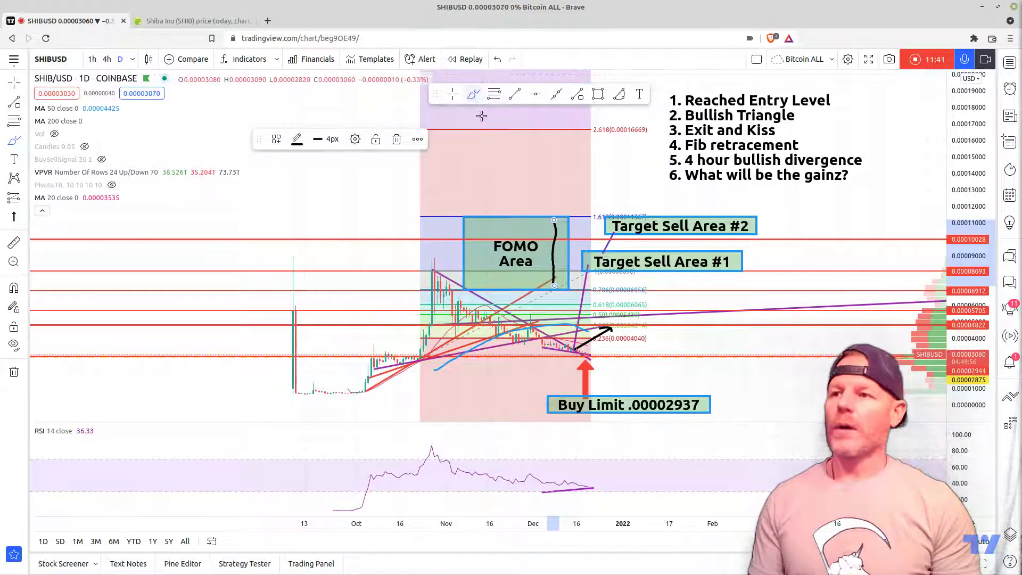
pyautogui.click(498, 59)
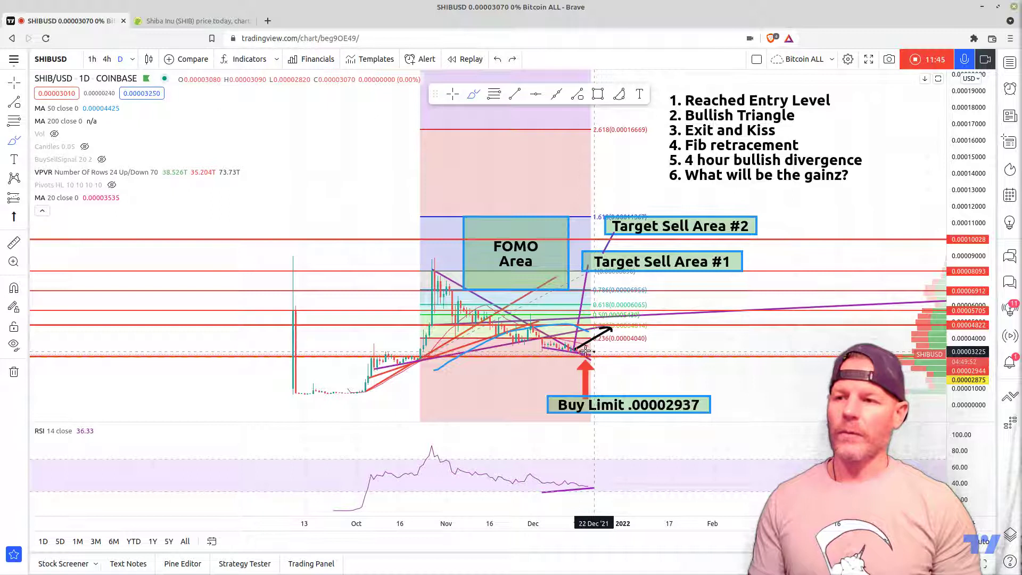
# Circle the latest daily candles above the Buy Limit arrow with the brush and delete the circle
pyautogui.moveTo(584, 350); pyautogui.dragTo(583, 351)
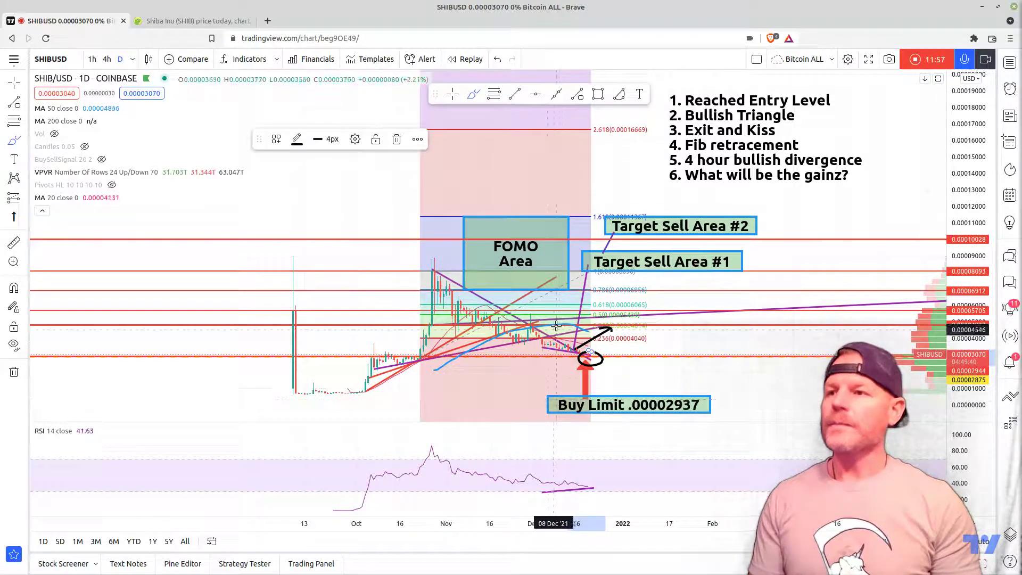
pyautogui.click(983, 545)
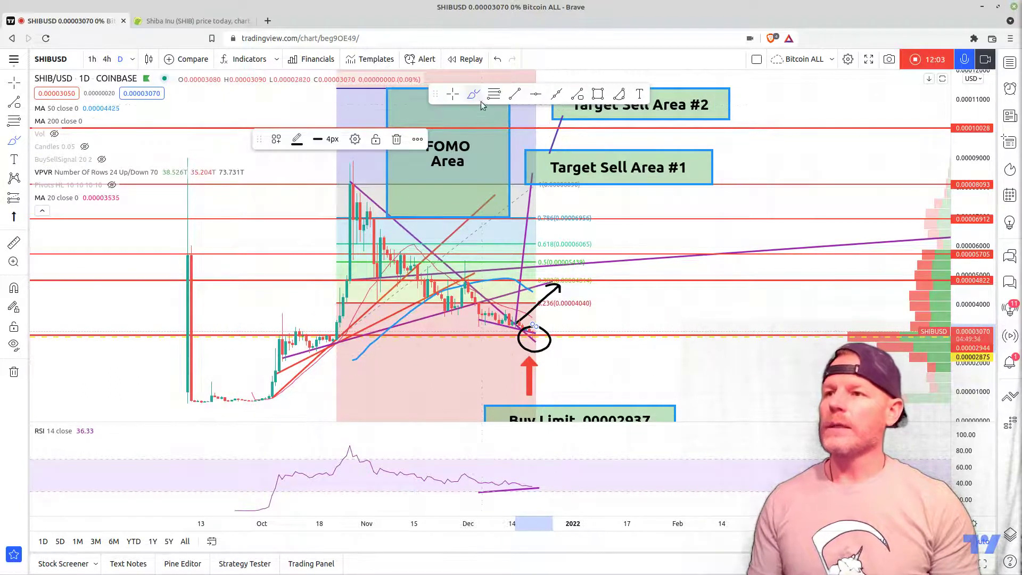
pyautogui.click(498, 60)
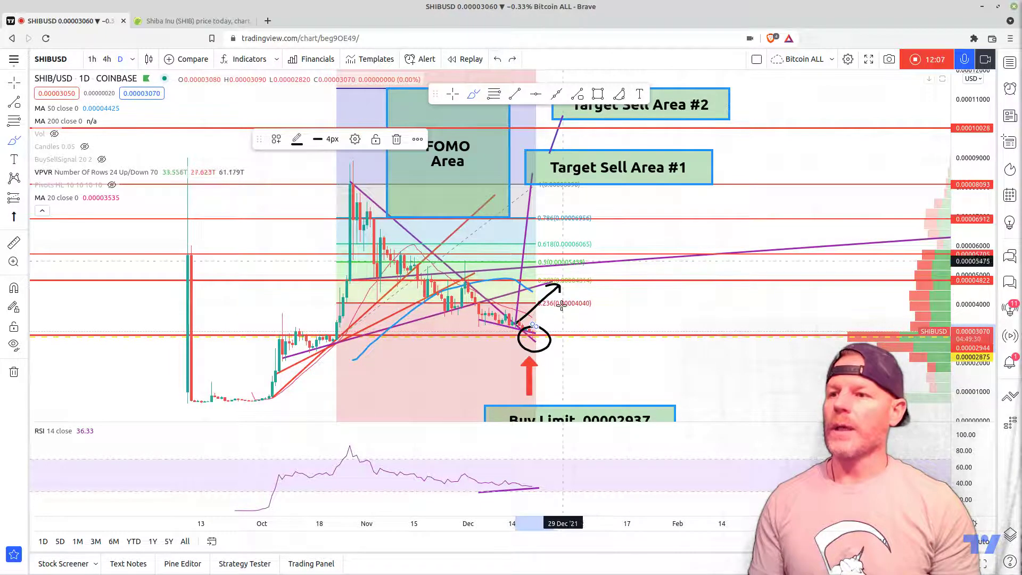
pyautogui.click(397, 139)
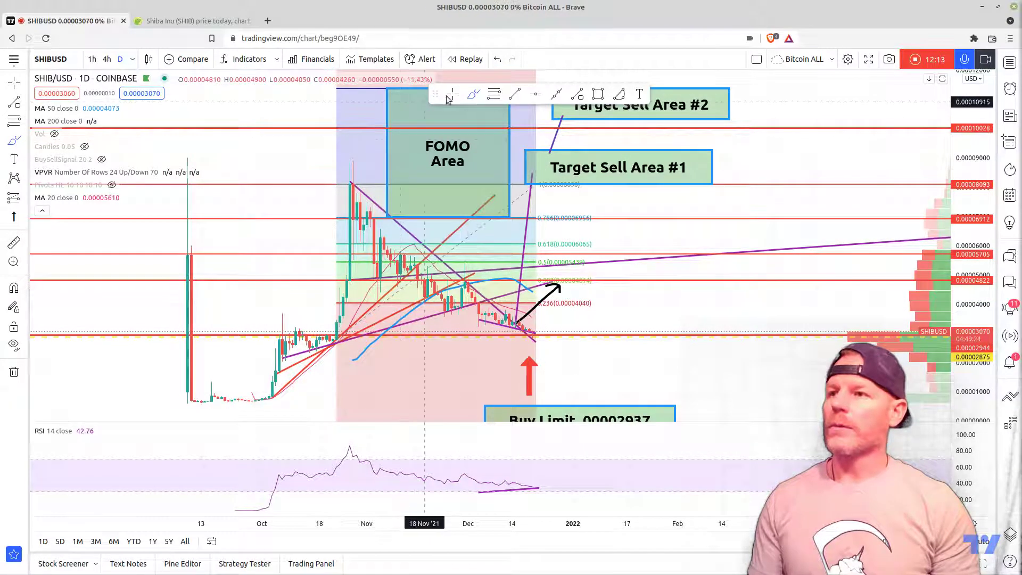
# Delete the black arrow rising from the latest daily candles towards the 0.00004822 level
pyautogui.click(548, 293)
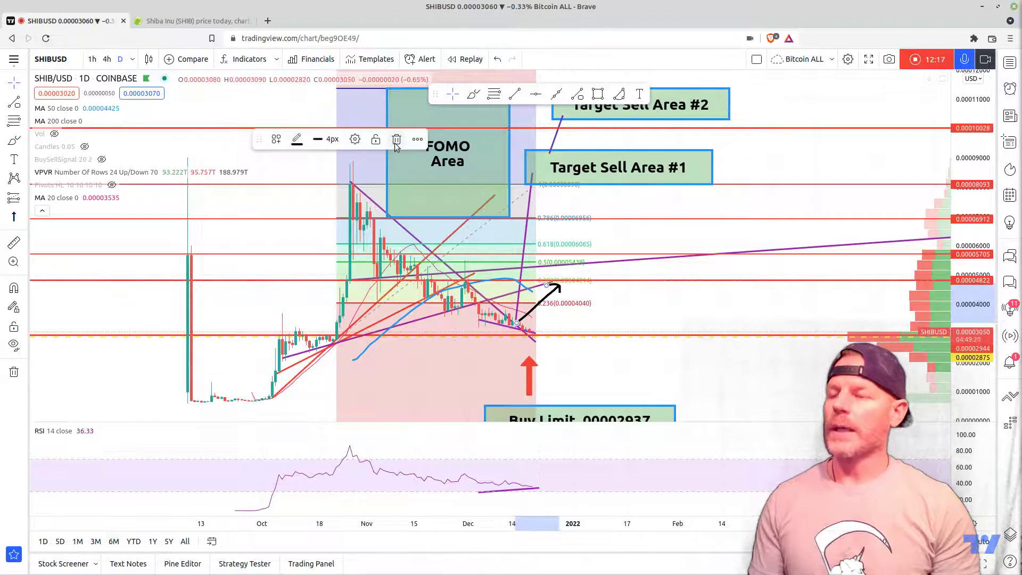
pyautogui.press('Delete')
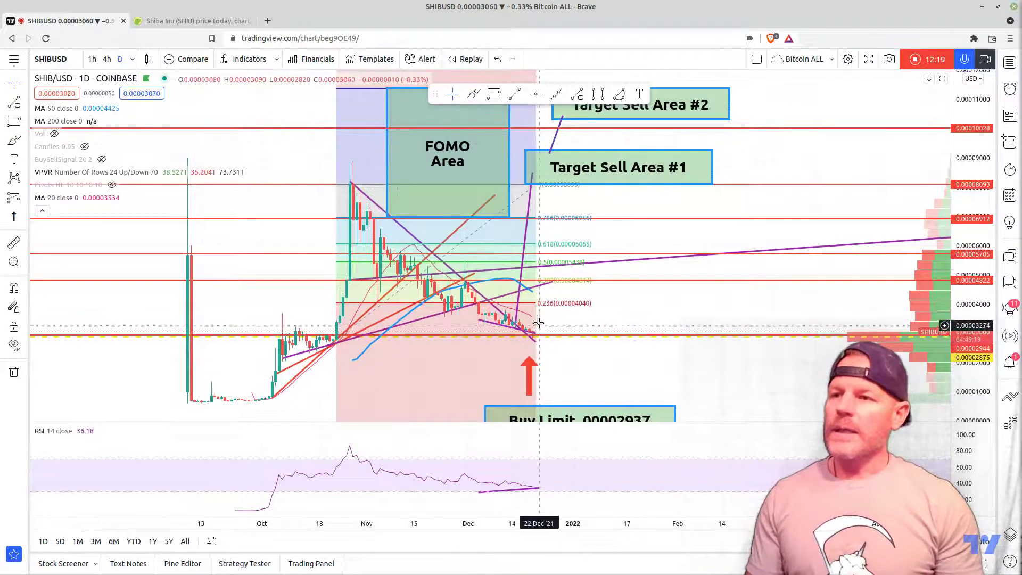
# Brush a steep rising price path from the latest candles through Target Sell Area #1 to #2 and undo the strokes
pyautogui.click(474, 95)
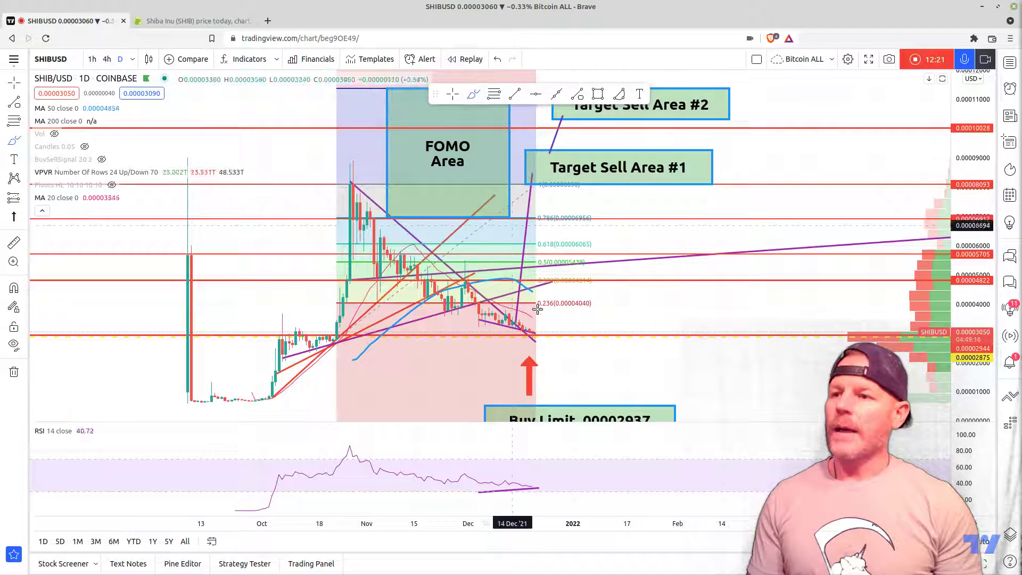
pyautogui.moveTo(542, 327)
pyautogui.mouseDown()
pyautogui.moveTo(574, 319)
pyautogui.moveTo(597, 283)
pyautogui.mouseUp()
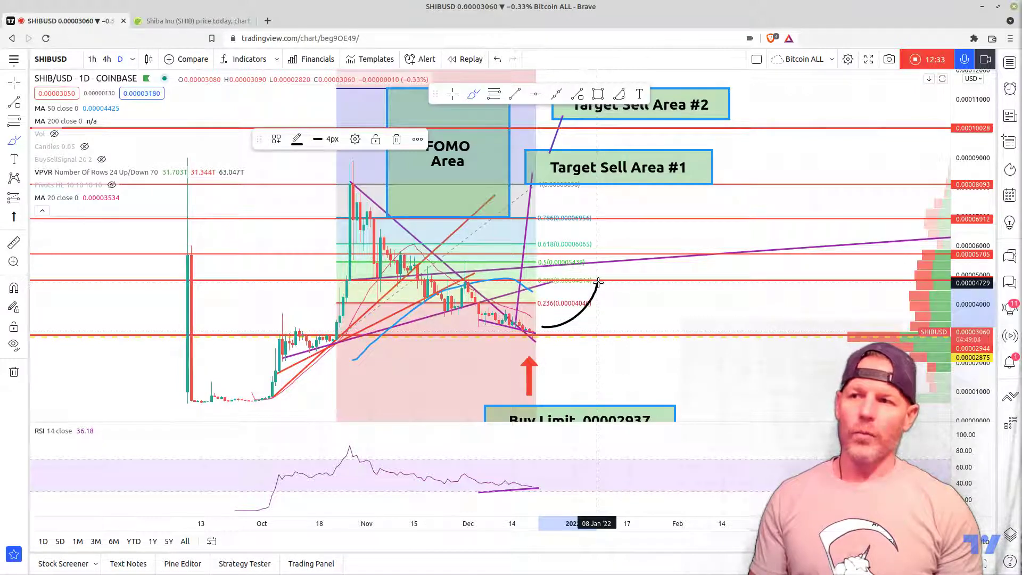
pyautogui.moveTo(597, 282); pyautogui.dragTo(603, 246)
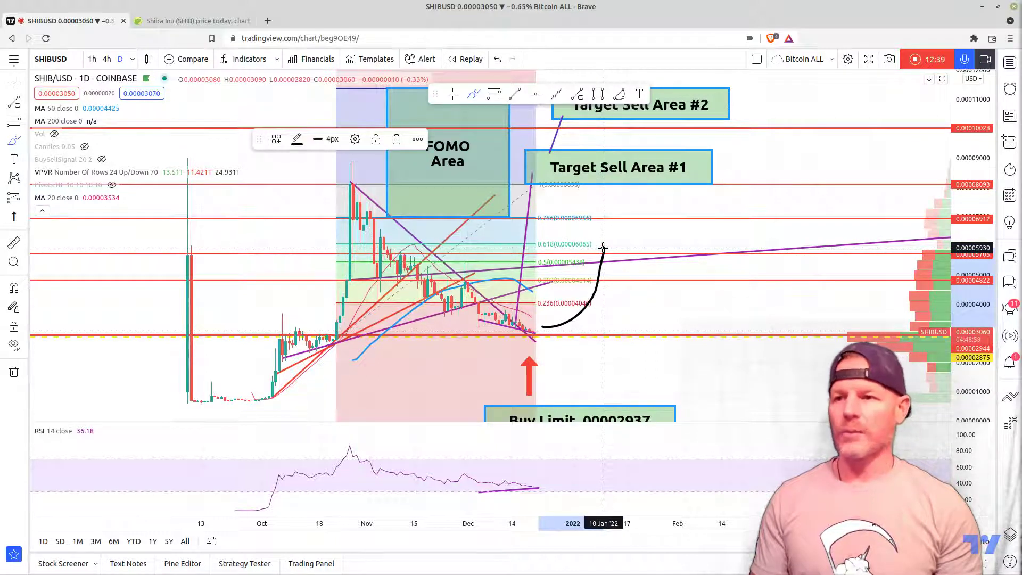
pyautogui.moveTo(607, 248)
pyautogui.mouseDown()
pyautogui.moveTo(614, 175)
pyautogui.moveTo(660, 120)
pyautogui.moveTo(657, 94)
pyautogui.mouseUp()
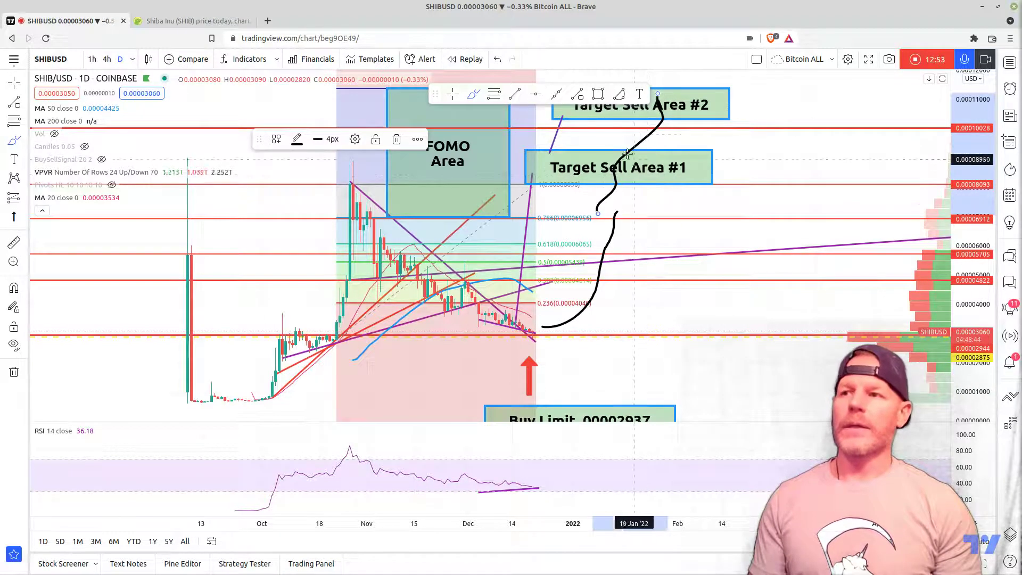
pyautogui.click(497, 61)
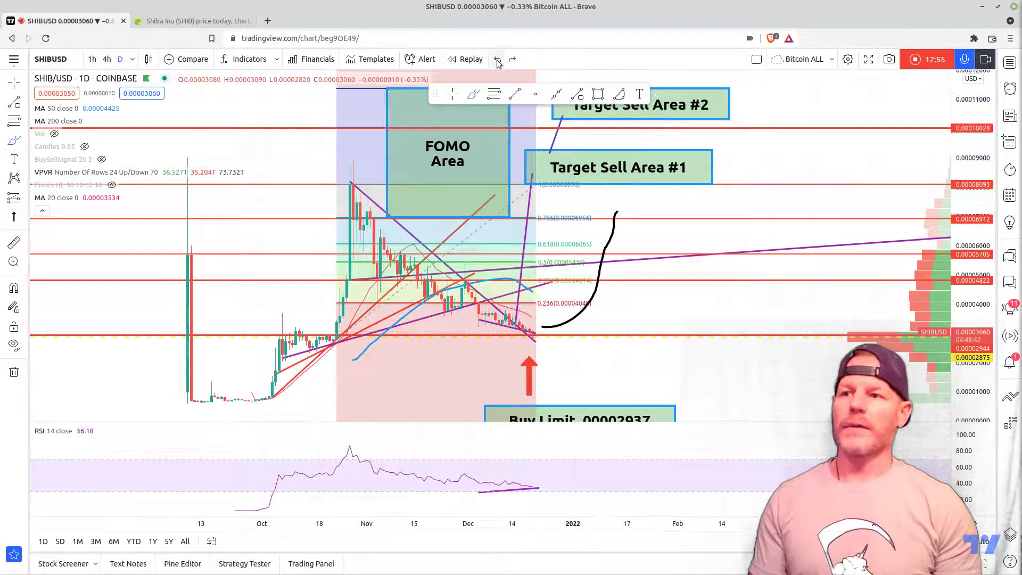
pyautogui.click(498, 62)
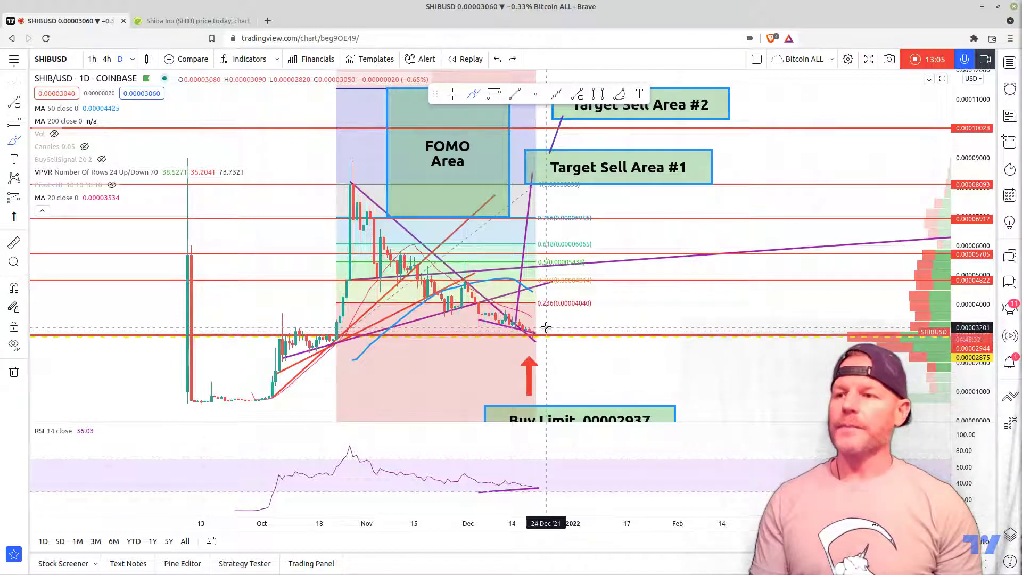
# Brush a wave-like rising price path from the latest candles through the resistance levels and circle its end above the 0.00008093 level
pyautogui.moveTo(546, 327)
pyautogui.mouseDown()
pyautogui.moveTo(575, 279)
pyautogui.moveTo(602, 316)
pyautogui.moveTo(621, 319)
pyautogui.moveTo(657, 239)
pyautogui.mouseUp()
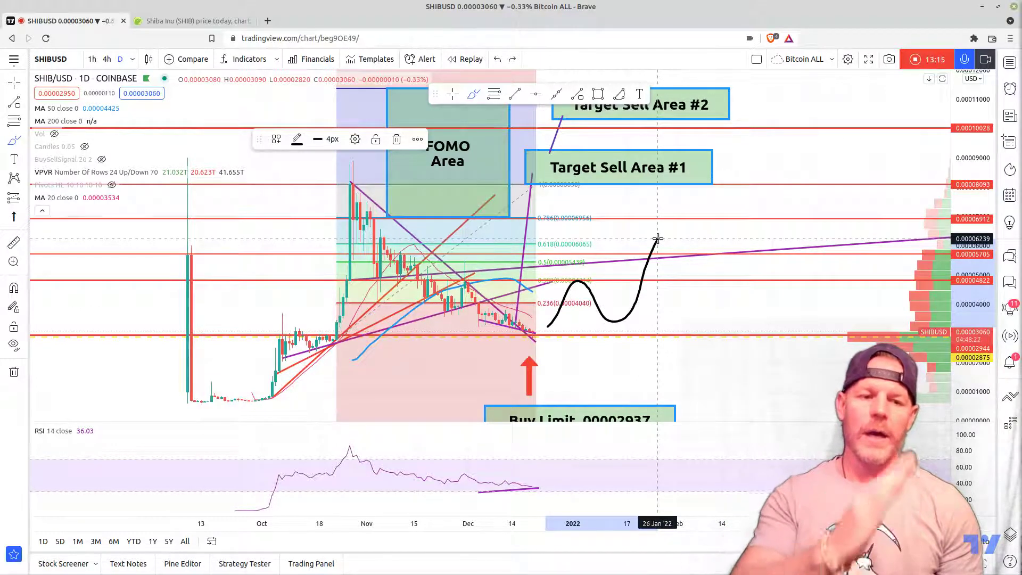
pyautogui.moveTo(658, 239); pyautogui.dragTo(688, 275)
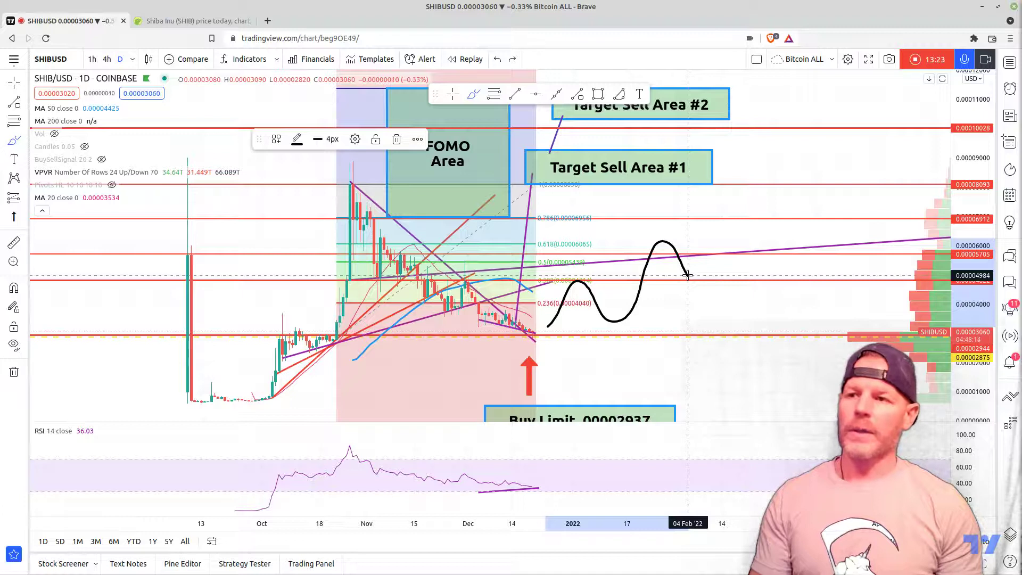
pyautogui.moveTo(689, 275)
pyautogui.mouseDown()
pyautogui.moveTo(712, 261)
pyautogui.moveTo(740, 208)
pyautogui.moveTo(783, 244)
pyautogui.moveTo(801, 229)
pyautogui.moveTo(816, 151)
pyautogui.moveTo(815, 184)
pyautogui.moveTo(832, 164)
pyautogui.moveTo(807, 153)
pyautogui.mouseUp()
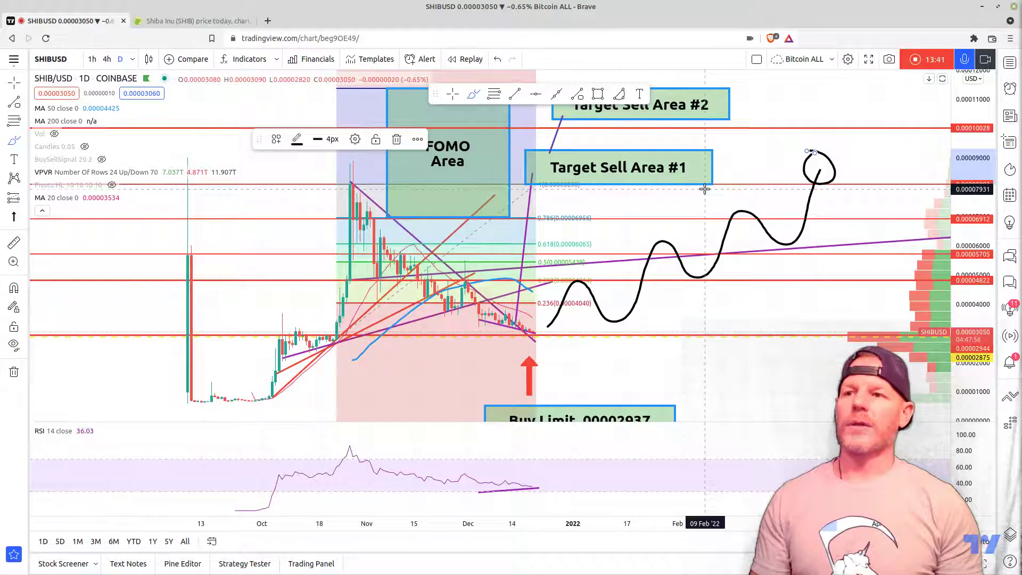
# Brush a rising stroke and a peak-and-pullback arrow above the 0.00008093 level, and frame them with a hand-drawn box
pyautogui.moveTo(746, 177); pyautogui.dragTo(765, 95)
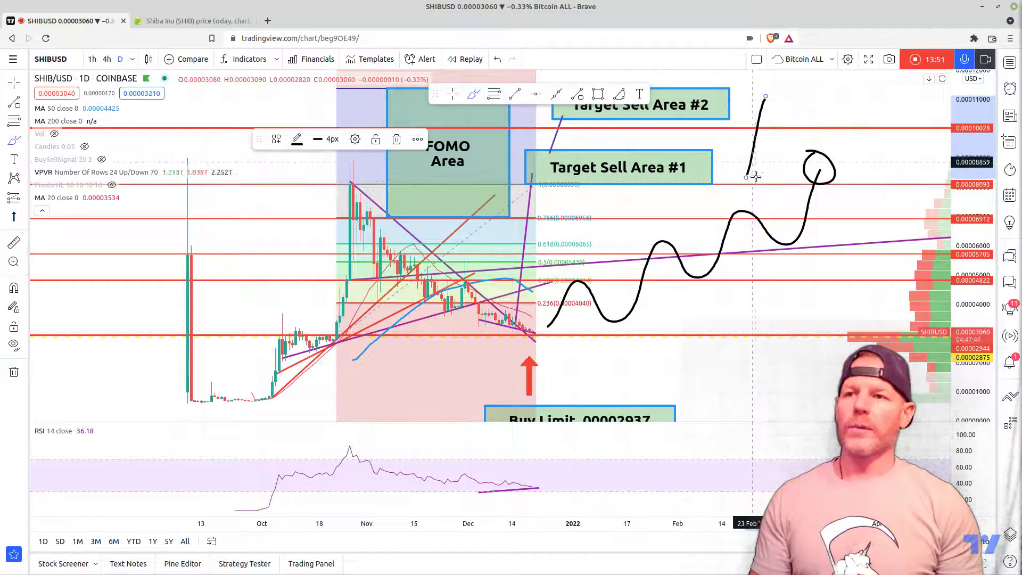
pyautogui.moveTo(757, 177)
pyautogui.mouseDown()
pyautogui.moveTo(783, 88)
pyautogui.moveTo(822, 160)
pyautogui.moveTo(826, 137)
pyautogui.mouseUp()
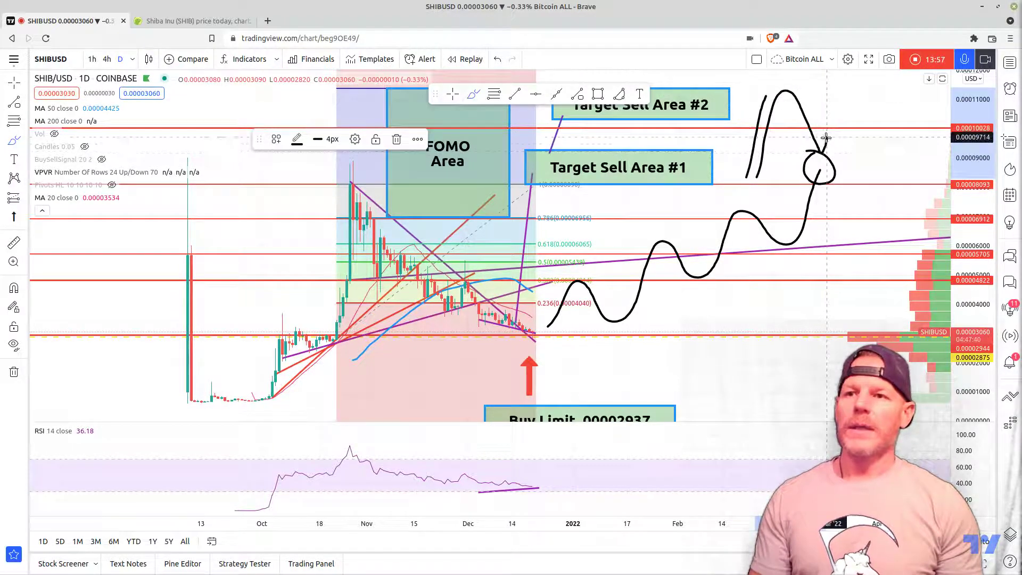
pyautogui.moveTo(745, 82)
pyautogui.mouseDown()
pyautogui.moveTo(740, 175)
pyautogui.moveTo(858, 181)
pyautogui.moveTo(845, 82)
pyautogui.moveTo(746, 84)
pyautogui.mouseUp()
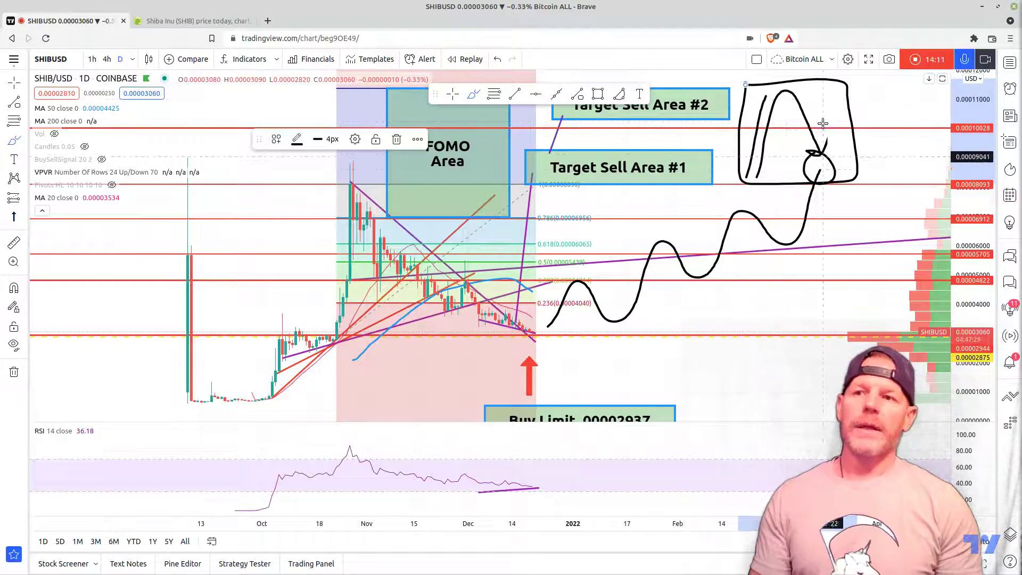
# Undo the brushed price path, circle, peak strokes and box
pyautogui.click(497, 59)
pyautogui.click(497, 59)
pyautogui.click(497, 60)
pyautogui.click(497, 60)
pyautogui.click(497, 60)
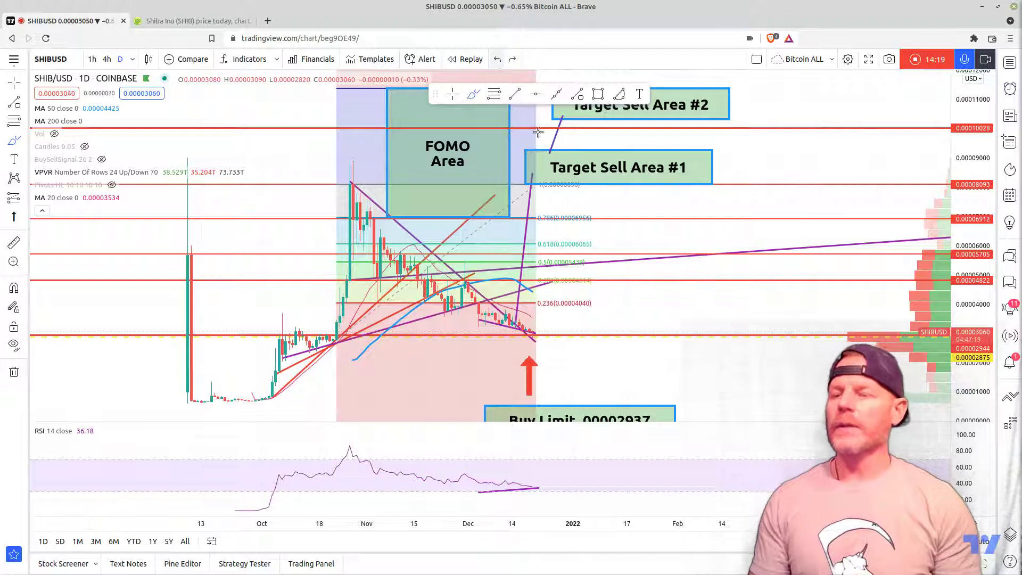
# Bring the numbered checklist above the price into view, and examine the latest candles and RSI on the 4h interval
pyautogui.moveTo(979, 148); pyautogui.dragTo(979, 318)
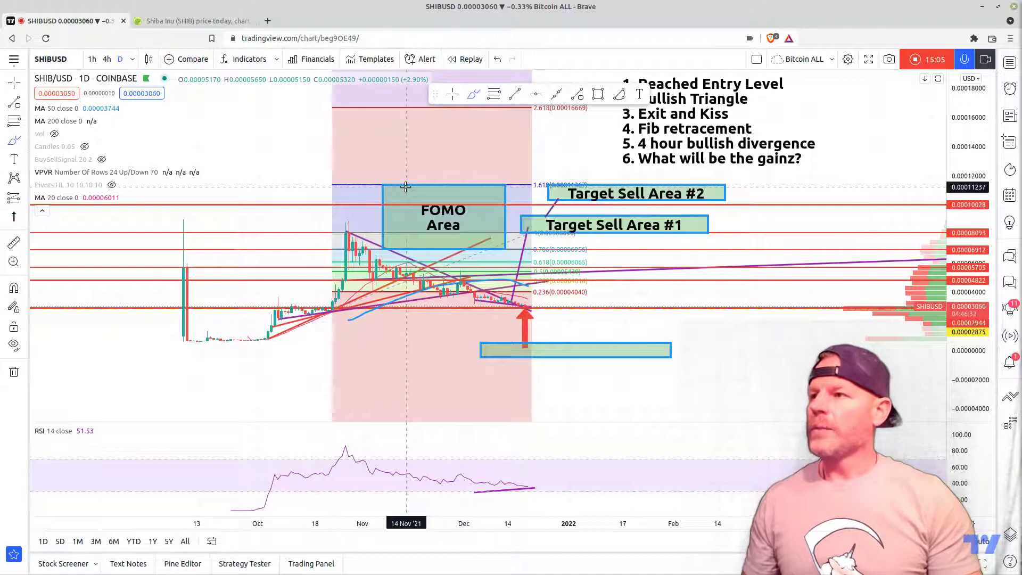
pyautogui.click(106, 60)
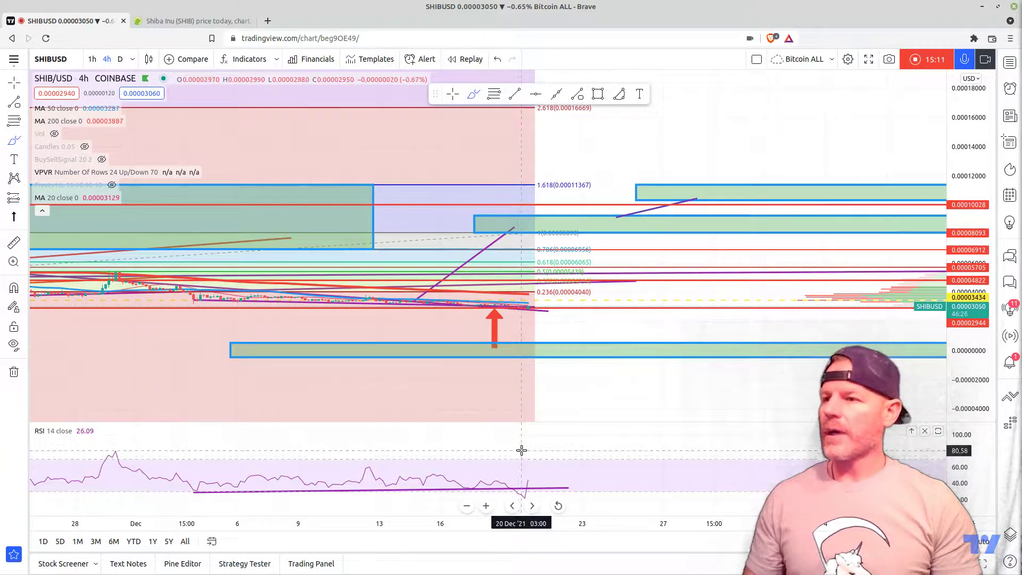
pyautogui.scroll(2, 560, 424)
pyautogui.scroll(-3, 561, 425)
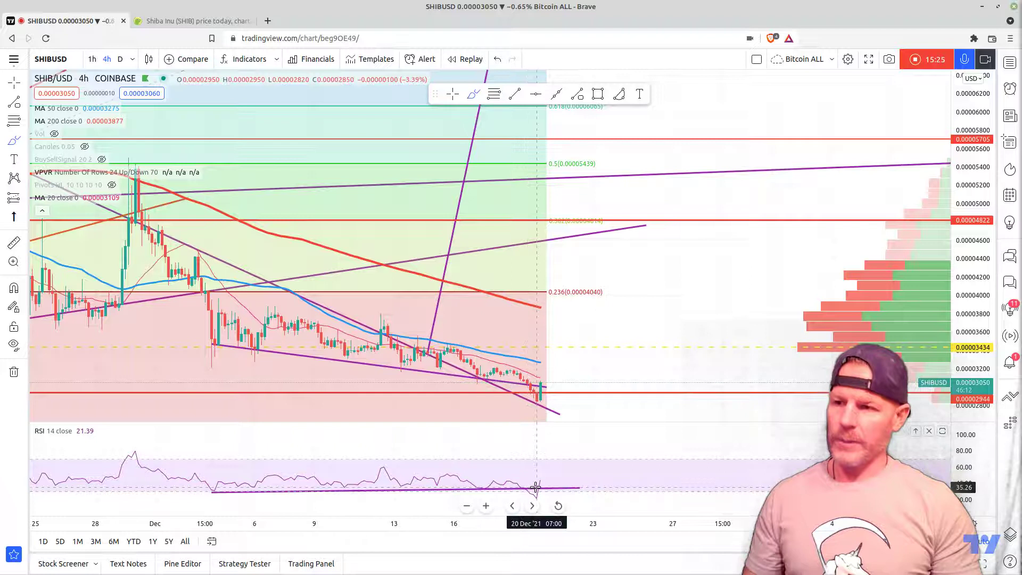
# Circle the latest RSI dip around 20 Dec '21 with the brush and undo the circle
pyautogui.moveTo(530, 489)
pyautogui.mouseDown()
pyautogui.moveTo(544, 488)
pyautogui.moveTo(526, 484)
pyautogui.mouseUp()
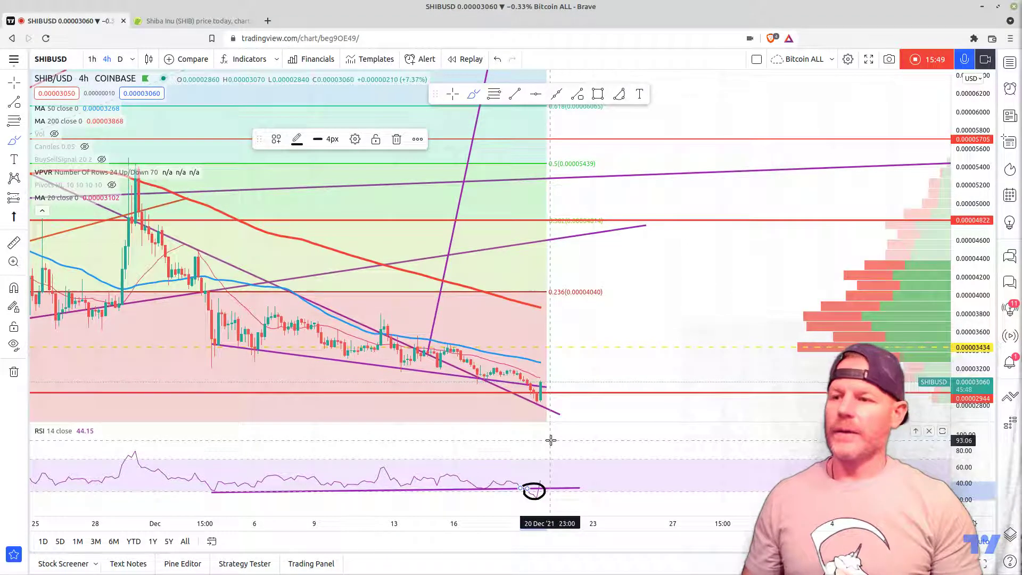
pyautogui.click(497, 60)
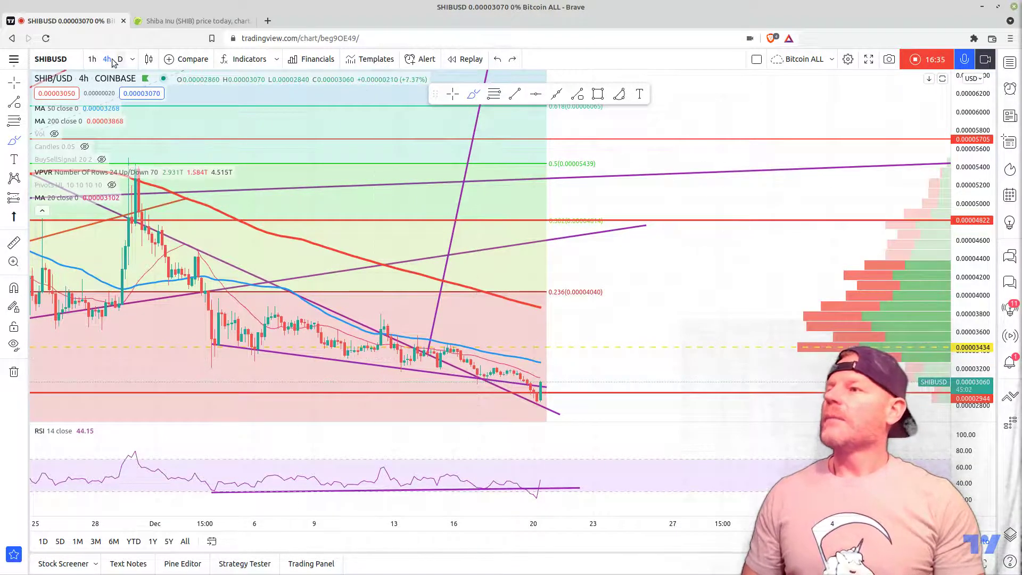
# Return the chart to the daily interval and circle the latest candles above the Buy Limit arrow with the brush
pyautogui.write('1D')
pyautogui.press('Return')
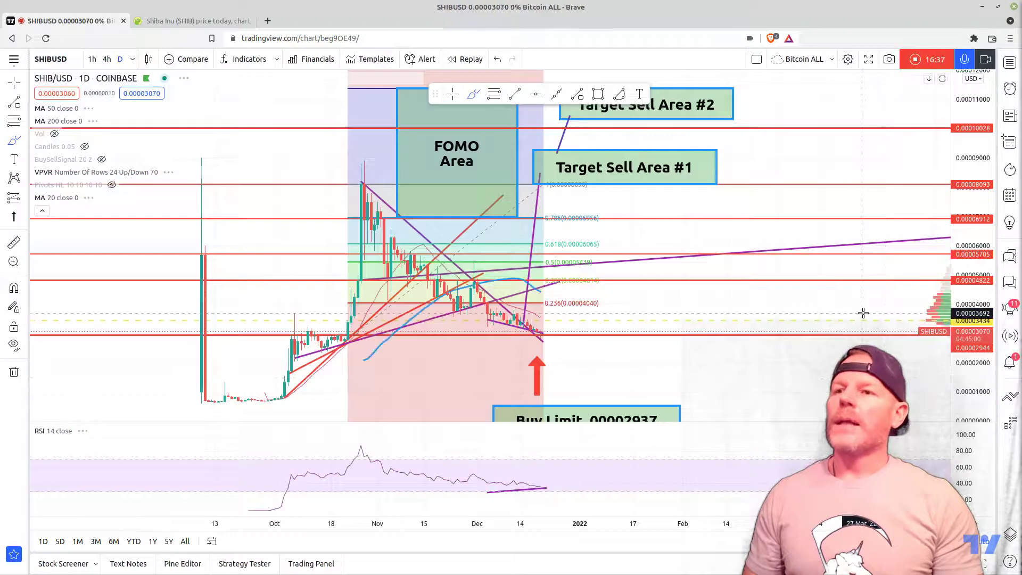
pyautogui.moveTo(954, 219); pyautogui.dragTo(966, 192)
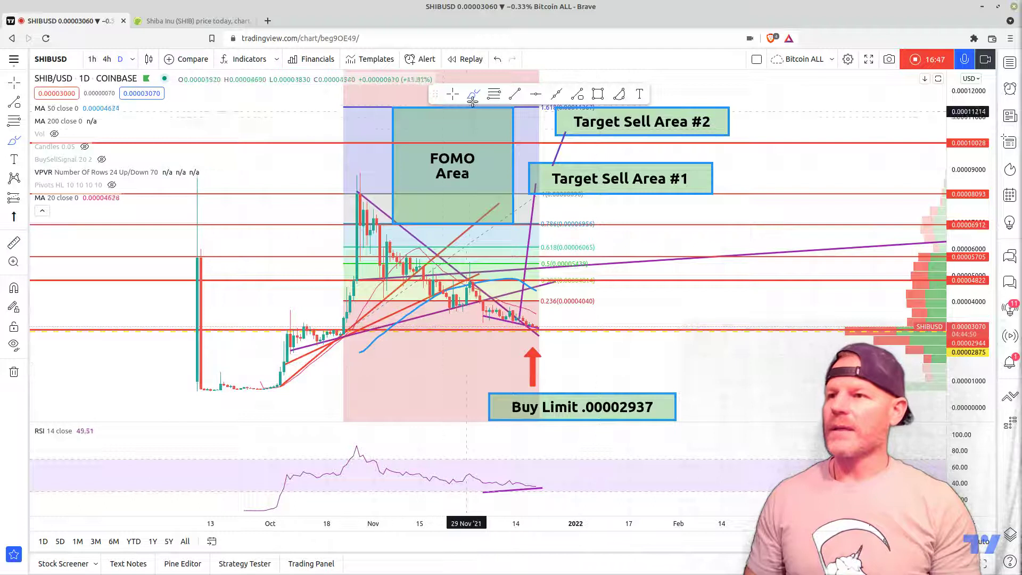
pyautogui.click(538, 326)
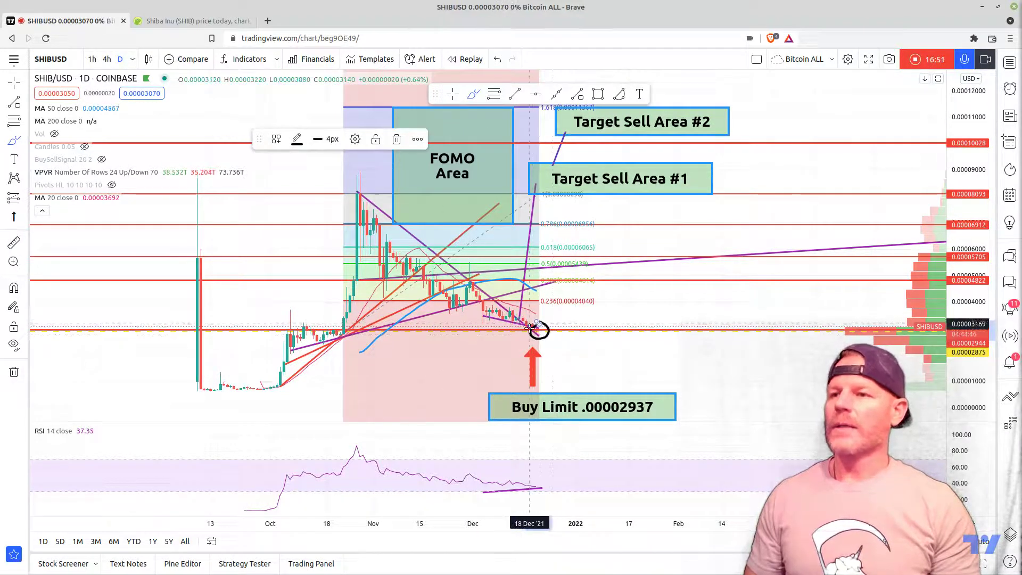
# Draw a vertical info line near 23 Feb '22 from the buy limit level at 0.00002927 up to 0.00011416
pyautogui.click(578, 97)
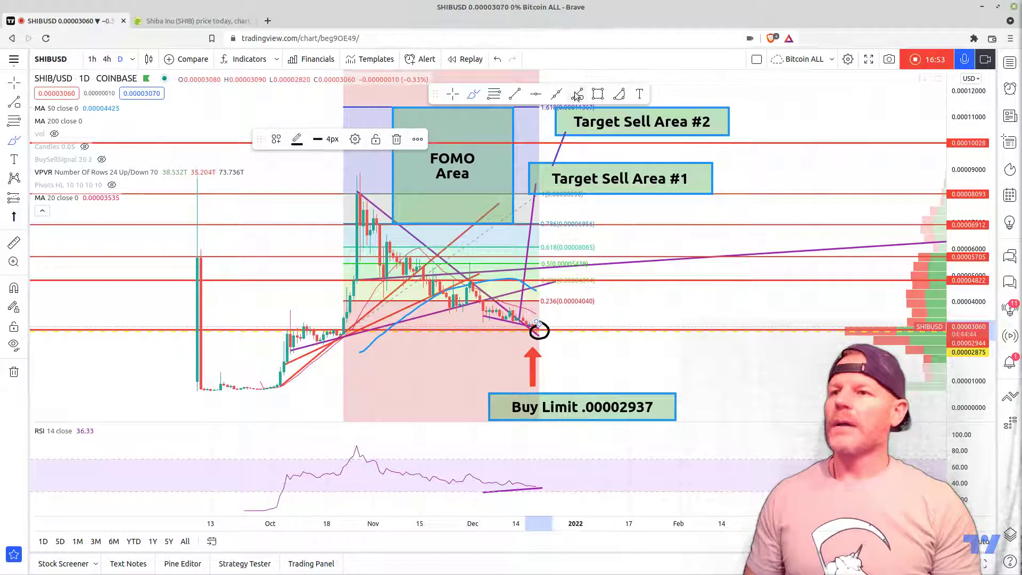
pyautogui.click(751, 330)
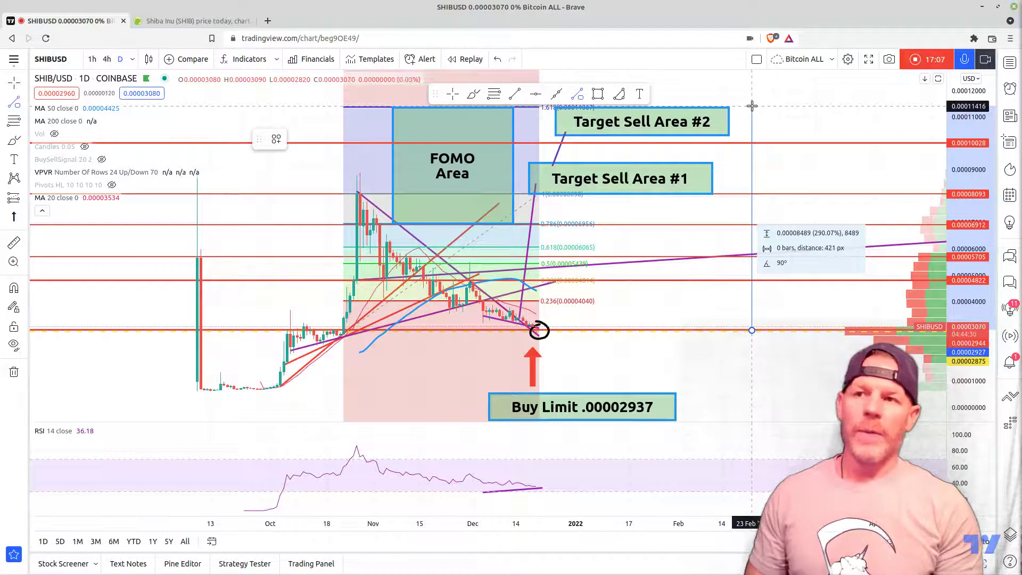
pyautogui.click(752, 106)
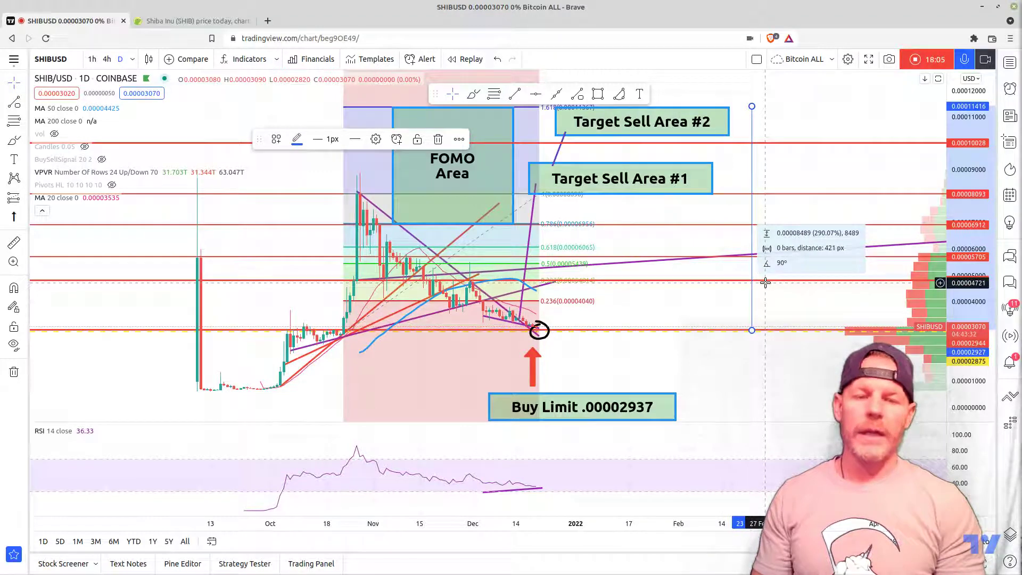
# Handwrite "3X" with the brush beside the upper part of the vertical info line
pyautogui.click(762, 133)
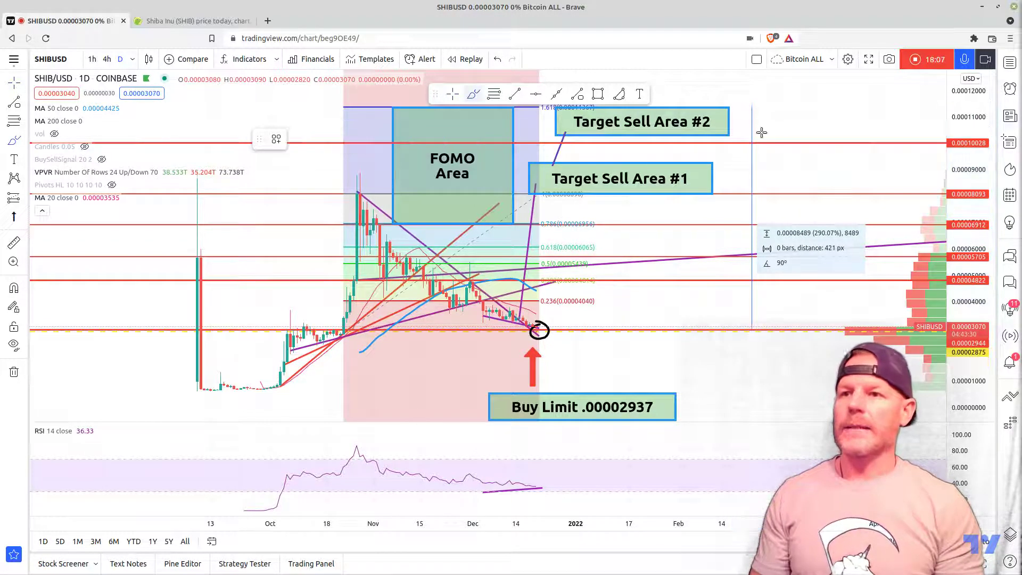
pyautogui.moveTo(777, 142)
pyautogui.mouseDown()
pyautogui.moveTo(792, 151)
pyautogui.moveTo(798, 175)
pyautogui.moveTo(789, 185)
pyautogui.mouseUp()
pyautogui.moveTo(824, 133)
pyautogui.mouseDown()
pyautogui.moveTo(802, 176)
pyautogui.moveTo(835, 164)
pyautogui.mouseUp()
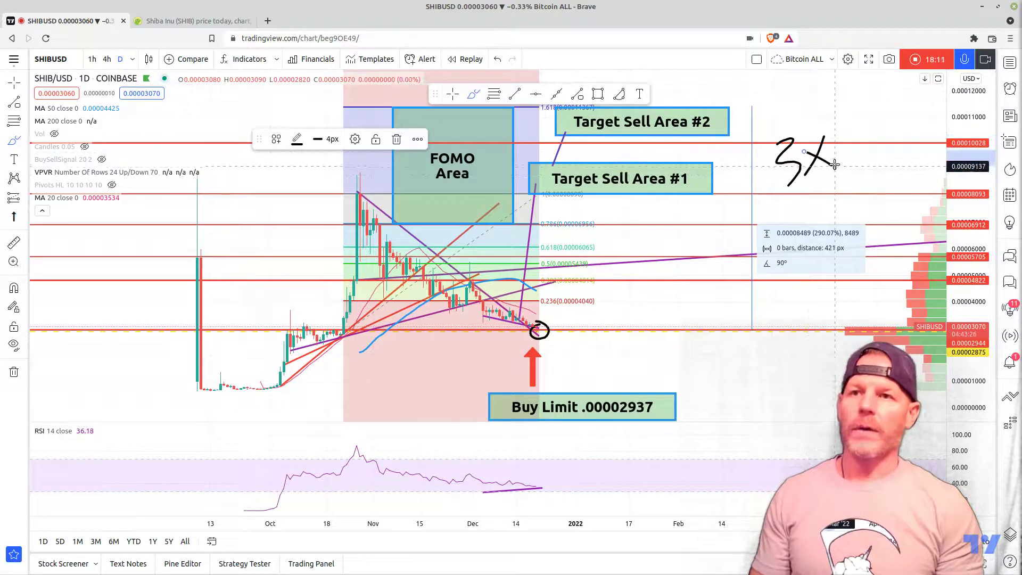